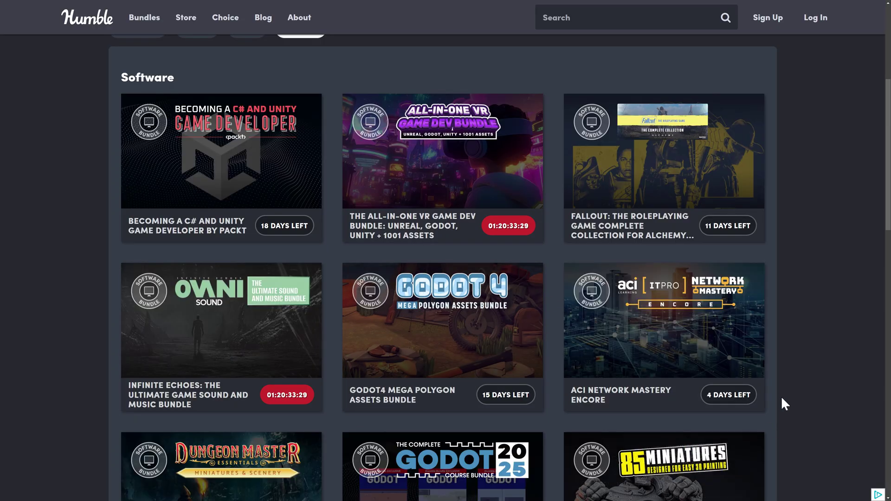
Open the Godot 4 Mega Polygon Assets bundle and scroll through its 27 included items.
left_click(423, 332)
scroll(69, 259, "down", 5)
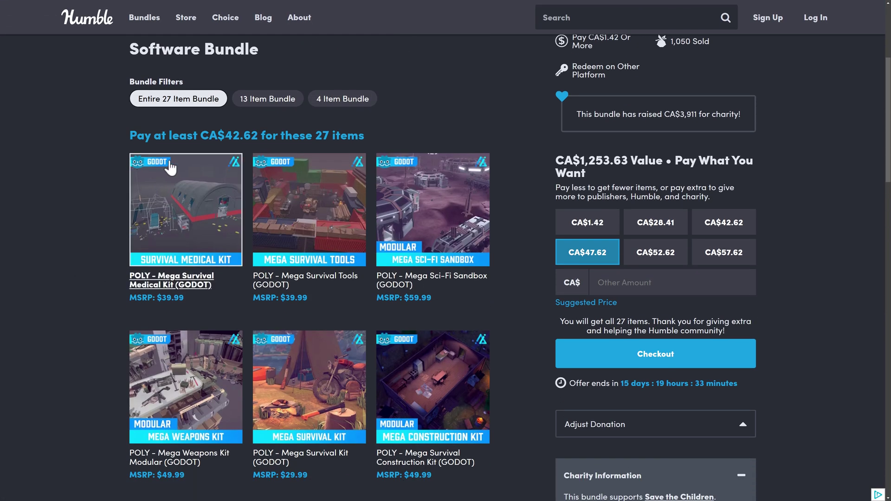
scroll(102, 292, "down", 10)
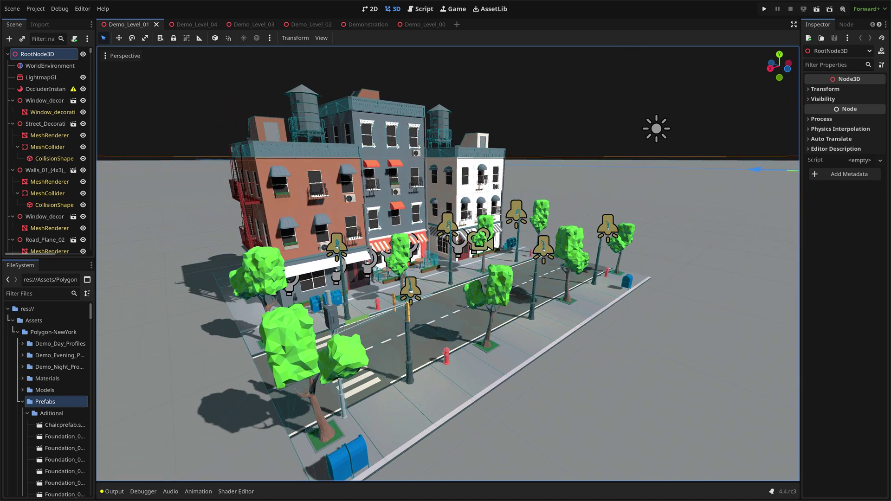
Add the root node's Transform > Position to the favorite properties.
left_click(810, 89)
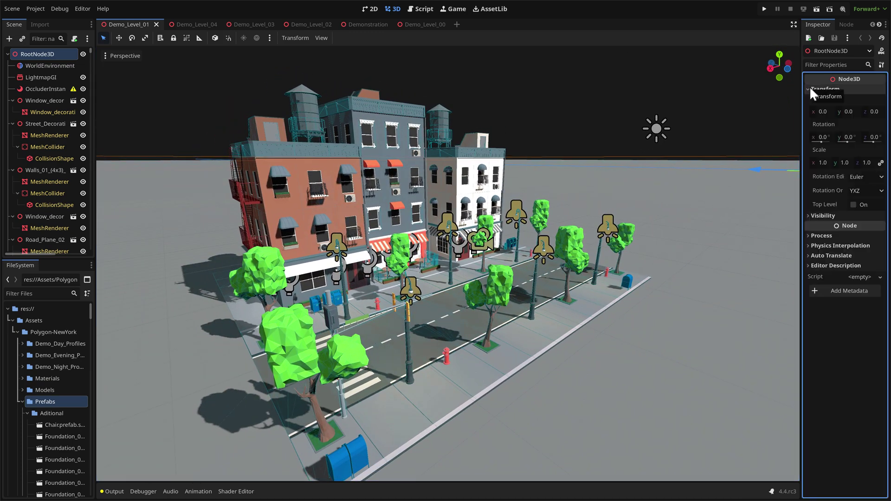
right_click(820, 99)
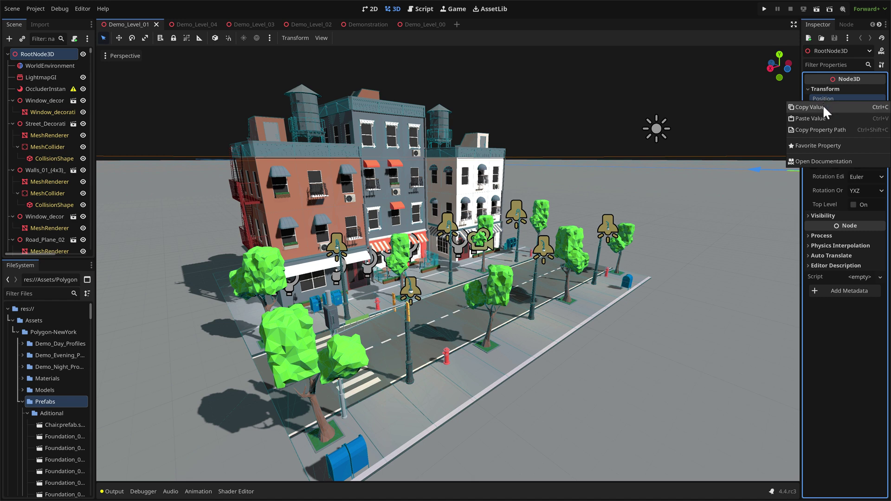
left_click(825, 145)
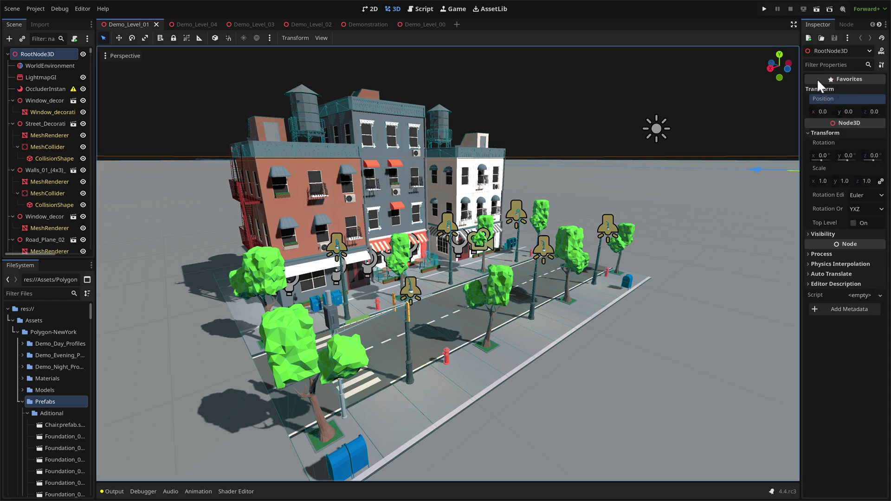
Favorite Process Mode, then unfavorite it so only Position remains favorited.
left_click(807, 254)
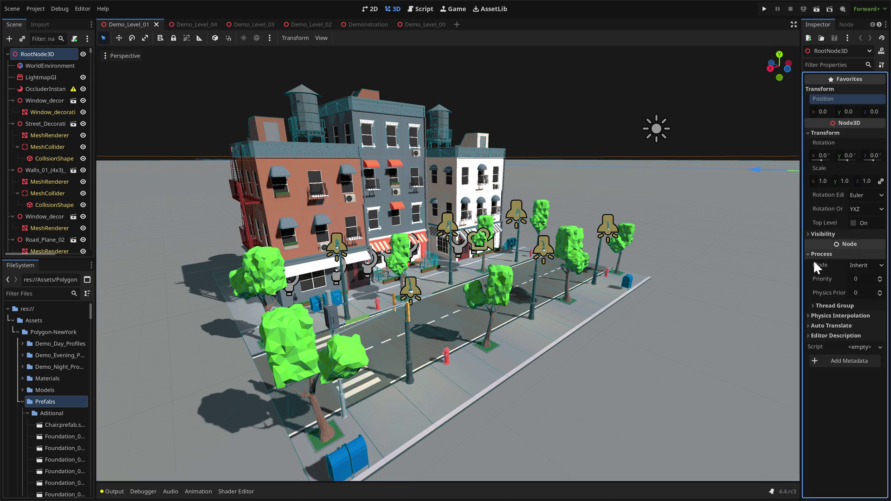
right_click(816, 265)
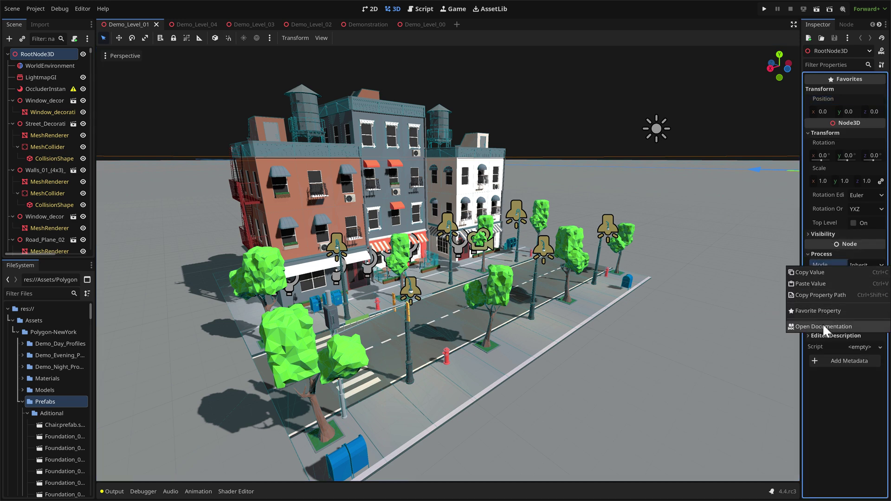
left_click(814, 311)
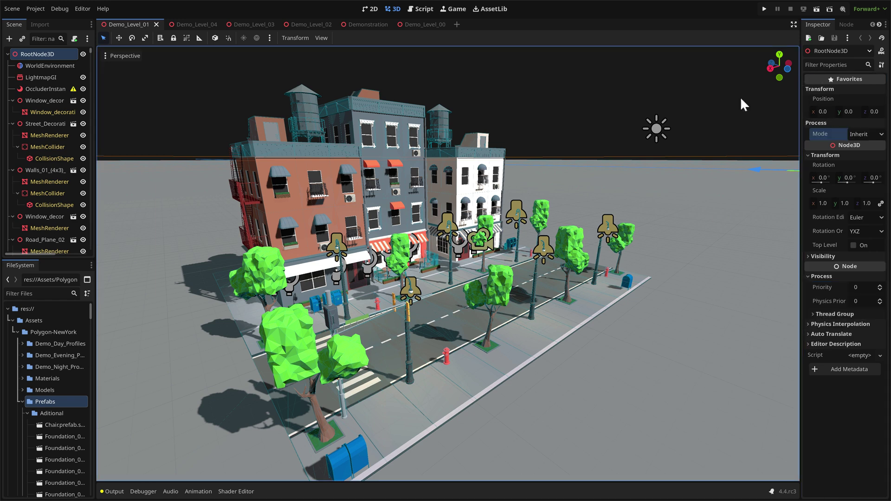
left_click(54, 80)
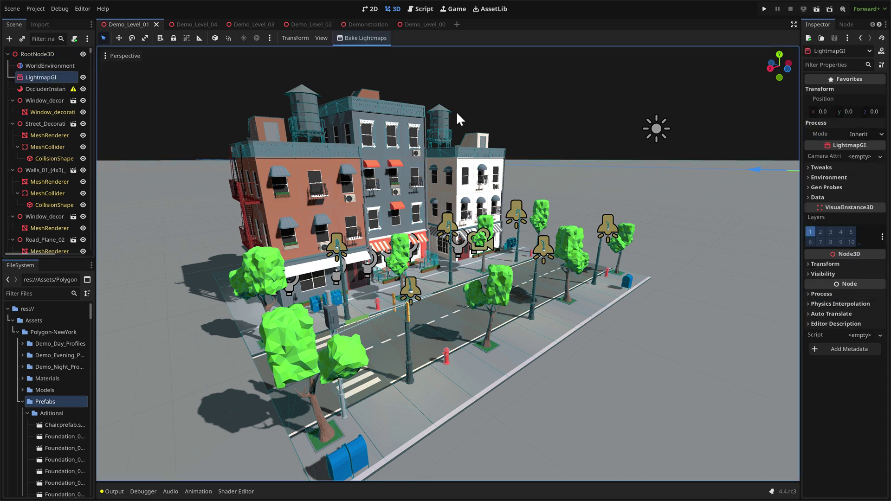
left_click(41, 55)
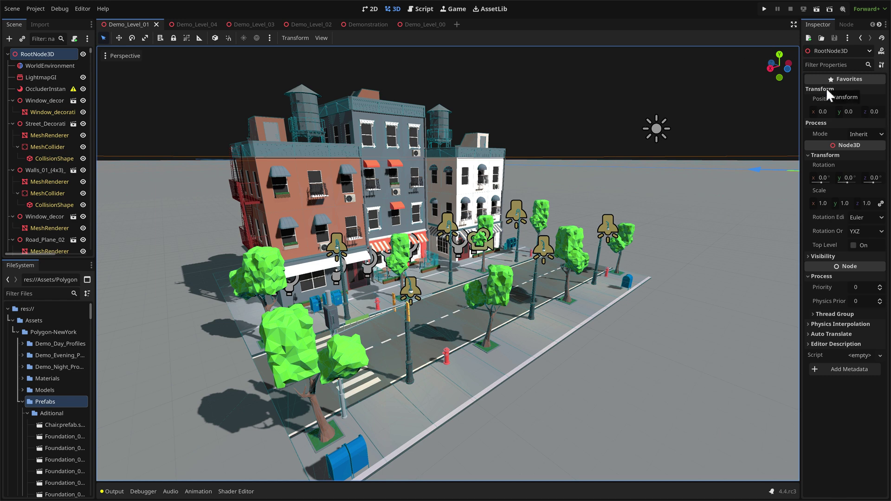
right_click(821, 130)
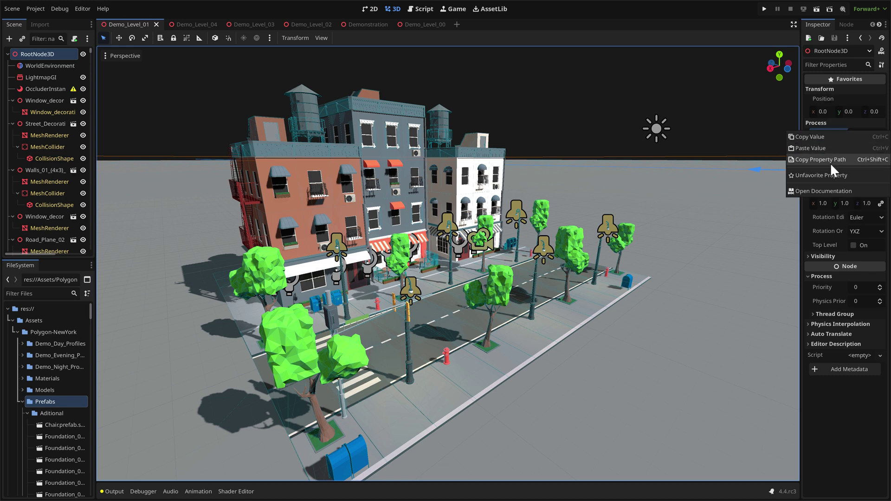
left_click(831, 175)
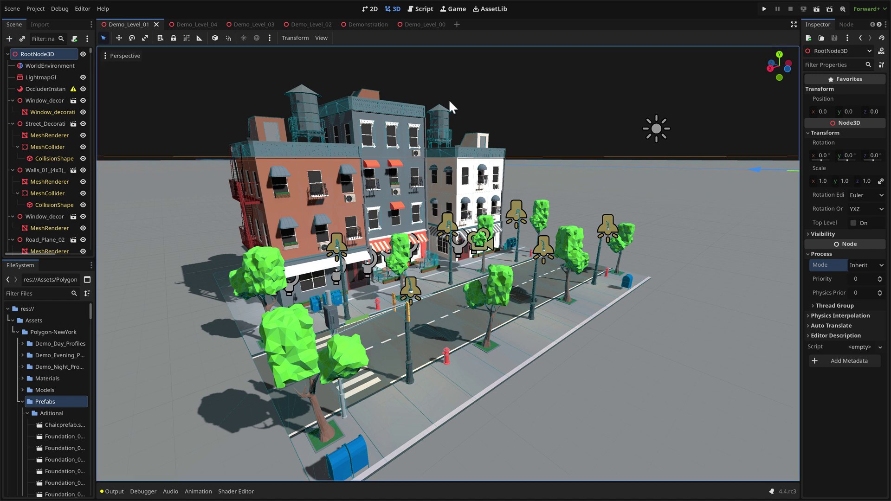
Add a Camera3D node via the 'camer' search and bring the view close to it.
key("ctrl+a")
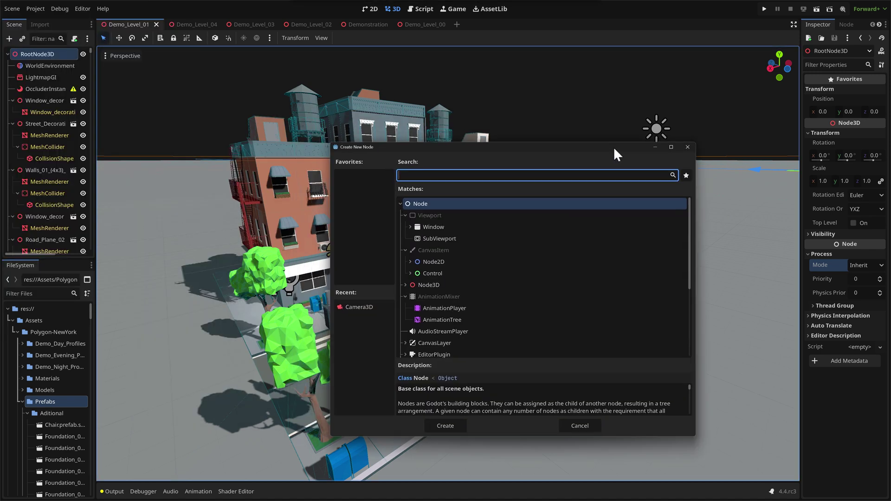
type("camera")
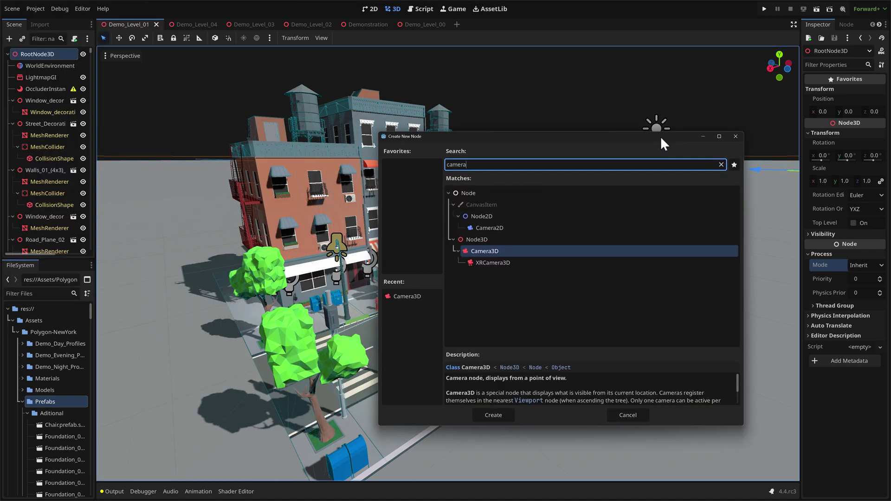
key("Return")
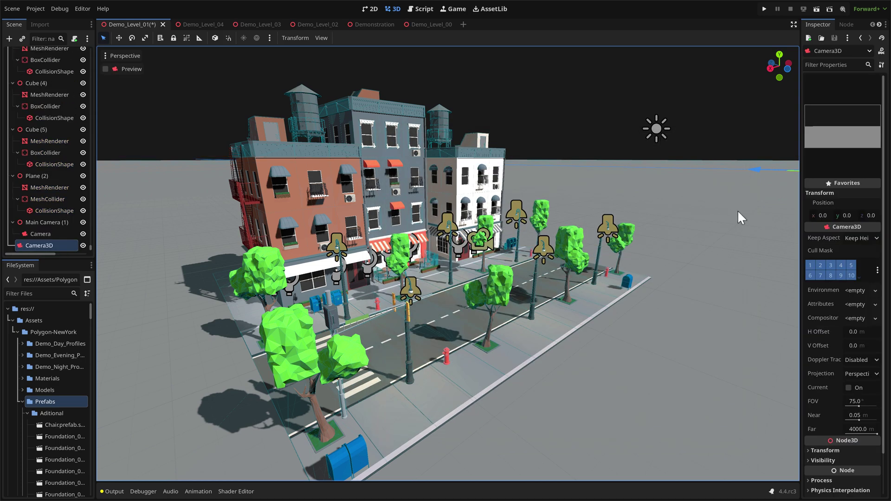
right_click_drag(733, 213, 762, 214)
right_click_drag(716, 157, 593, 146)
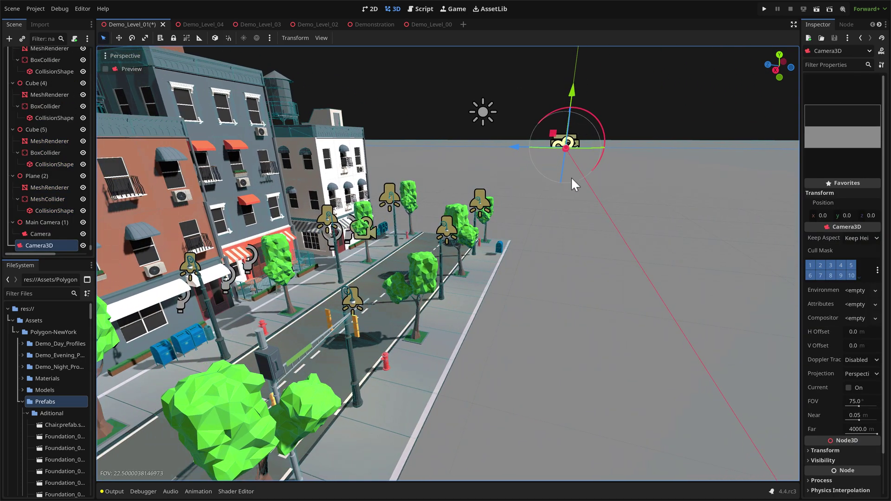
scroll(562, 149, "down", 6, "alt")
right_click_drag(562, 154, 546, 165)
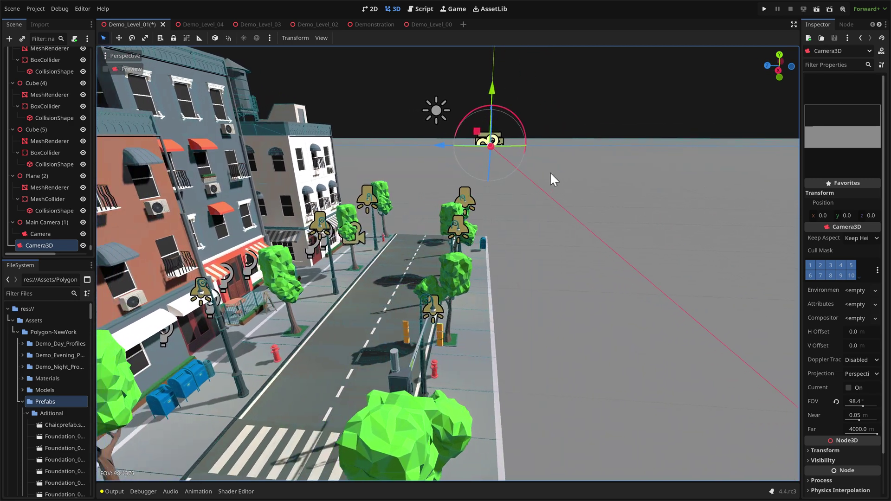
scroll(497, 150, "up", 15, "alt")
scroll(492, 150, "down", 4, "alt")
Place the camera low over the street at X 336.169, Y 1.691, Z 13.817, facing the storefronts.
mouse_move(489, 141)
left_mouse_down()
mouse_move(505, 167)
mouse_move(481, 141)
left_mouse_up()
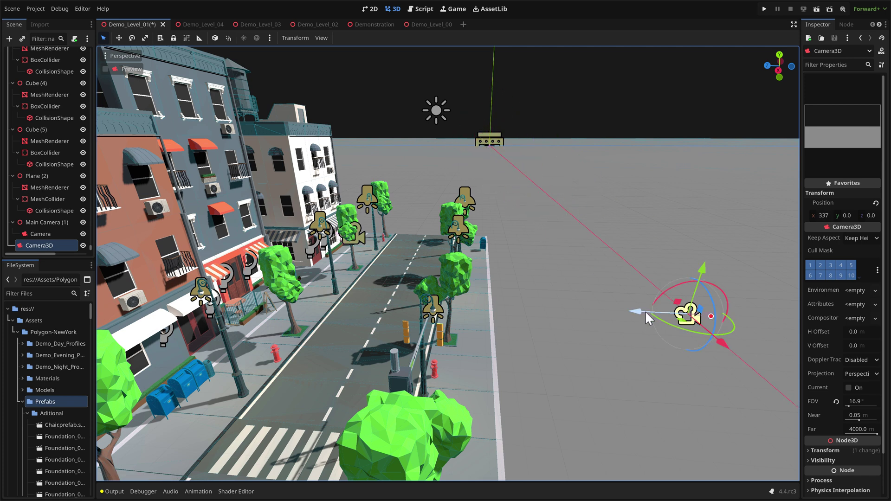
left_click_drag(645, 310, 297, 310)
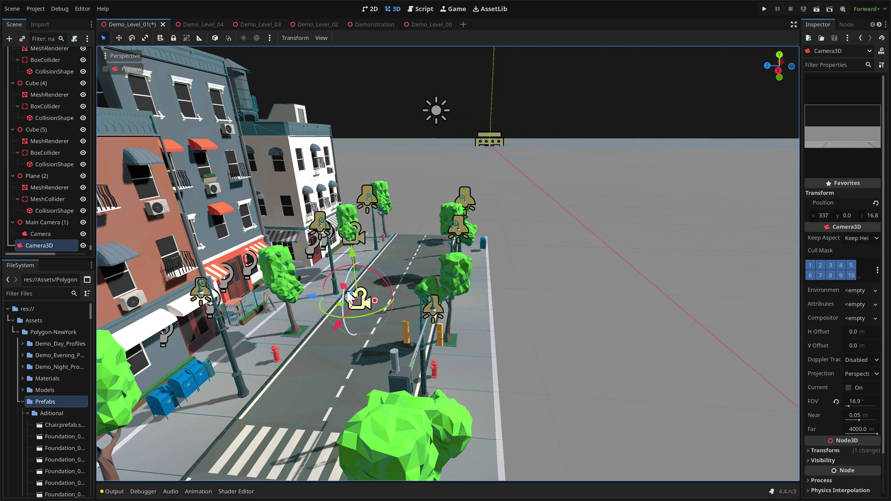
left_click_drag(354, 249, 355, 226)
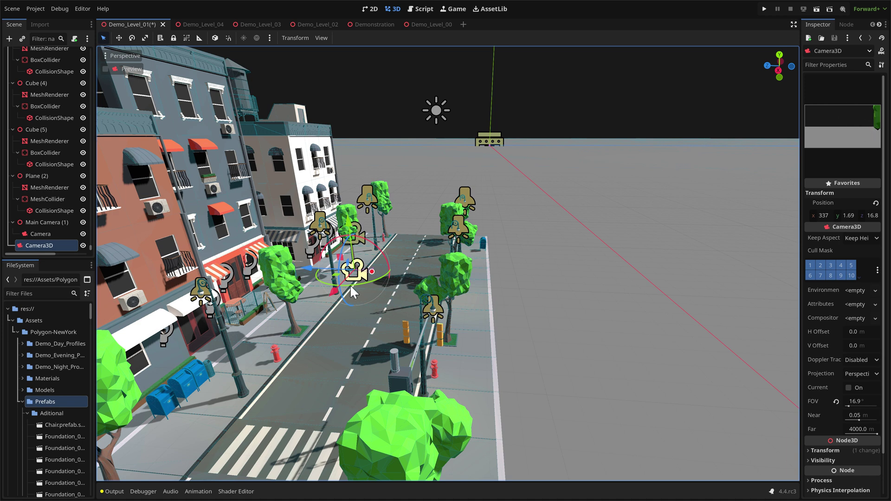
left_click_drag(350, 285, 466, 229)
left_click_drag(308, 269, 369, 272)
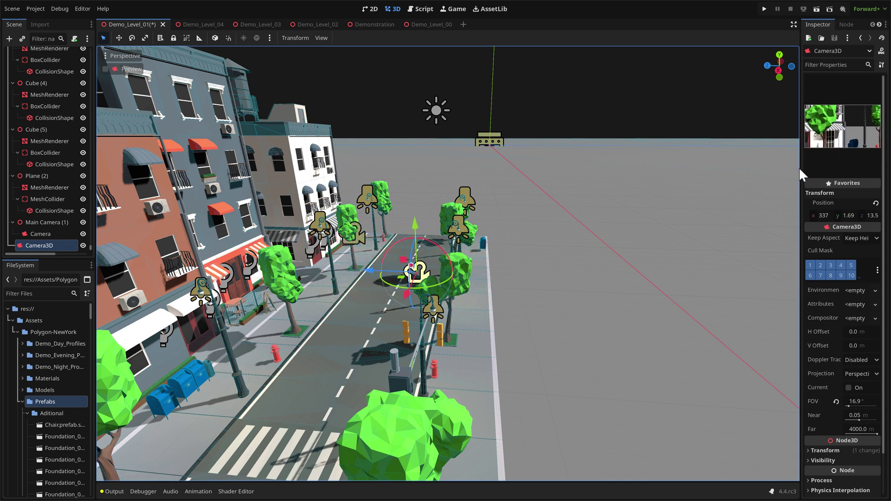
left_click_drag(800, 169, 622, 176)
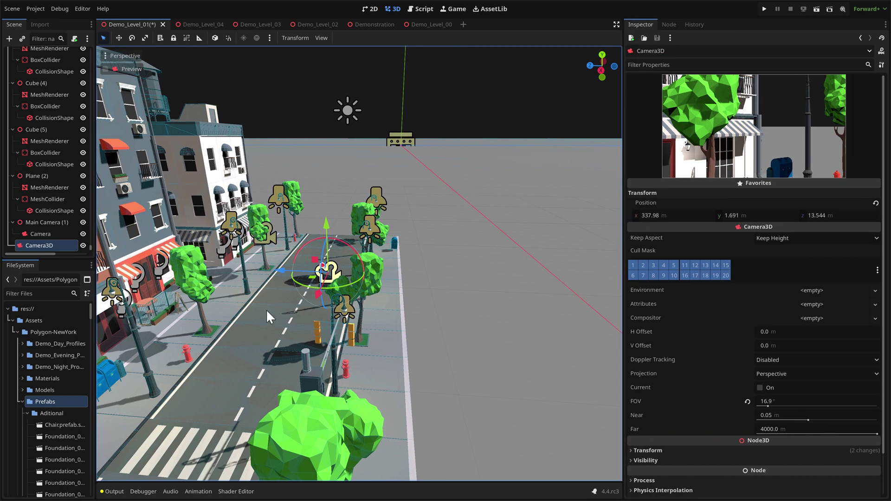
left_click_drag(277, 272, 273, 431)
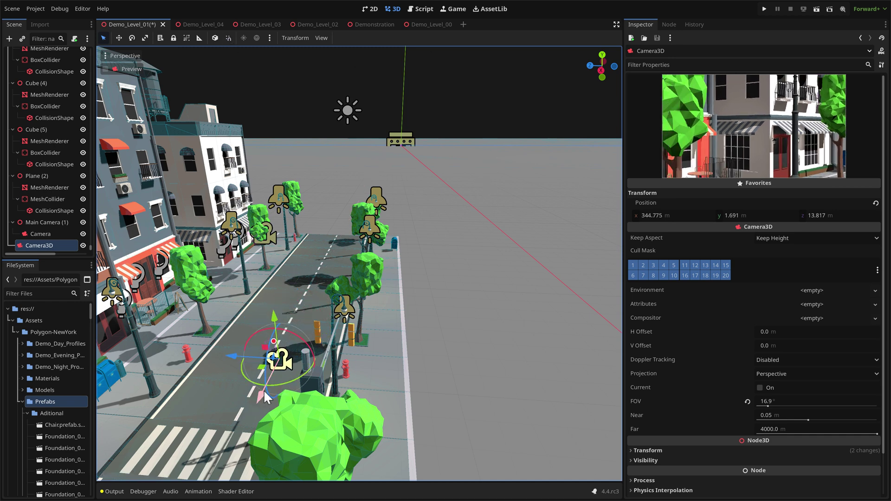
left_click_drag(267, 397, 298, 259)
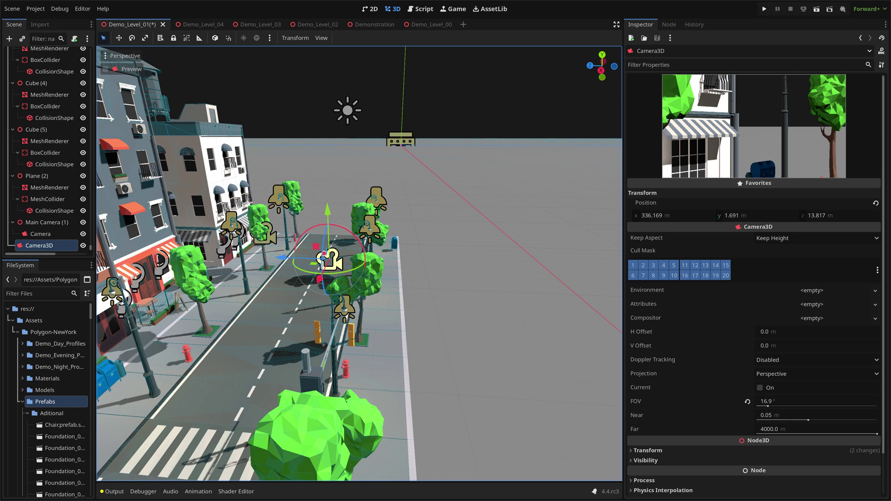
Select the WorldEnvironment node and expand its Environment resource settings.
scroll(60, 112, "up", 3)
scroll(60, 108, "up", 10)
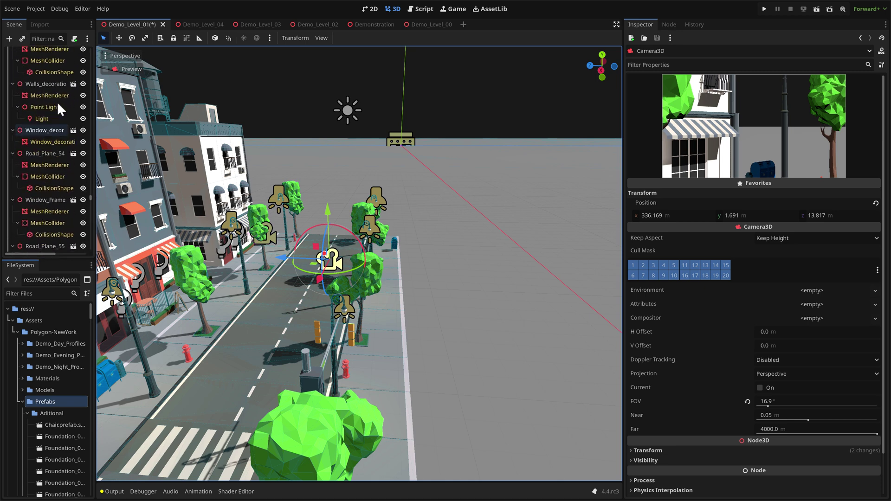
scroll(57, 101, "up", 3)
left_click(57, 102)
scroll(35, 93, "up", 1)
scroll(34, 94, "up", 5)
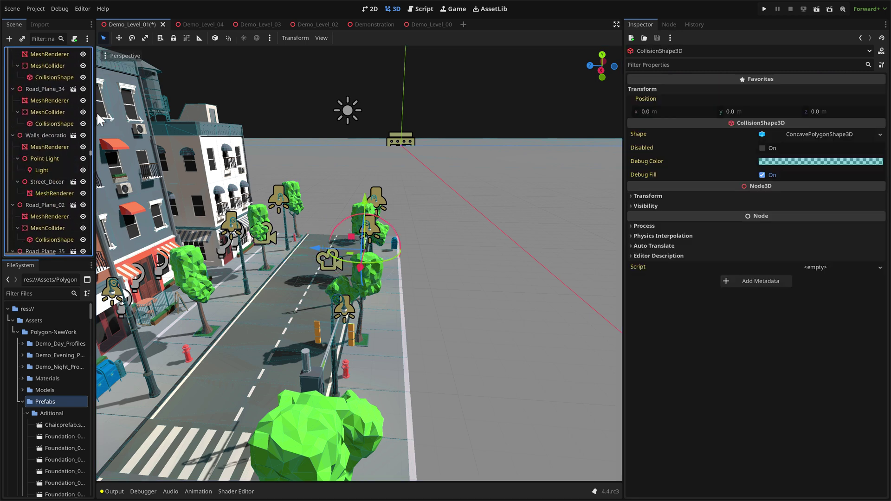
scroll(79, 54, "up", 10)
left_click(65, 65)
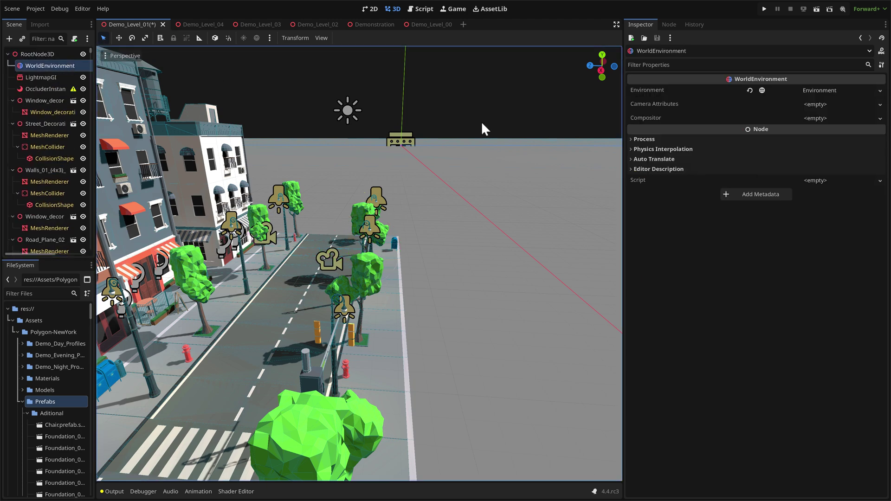
left_click(841, 91)
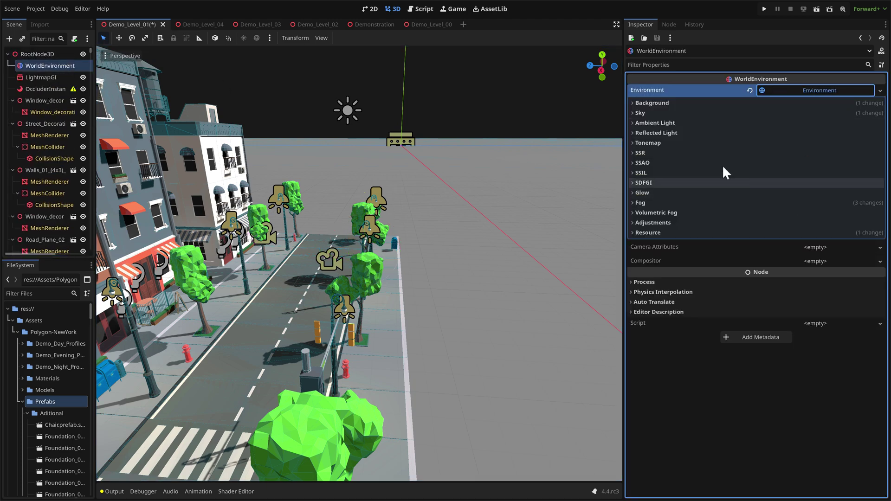
middle_click_drag(357, 260, 511, 191)
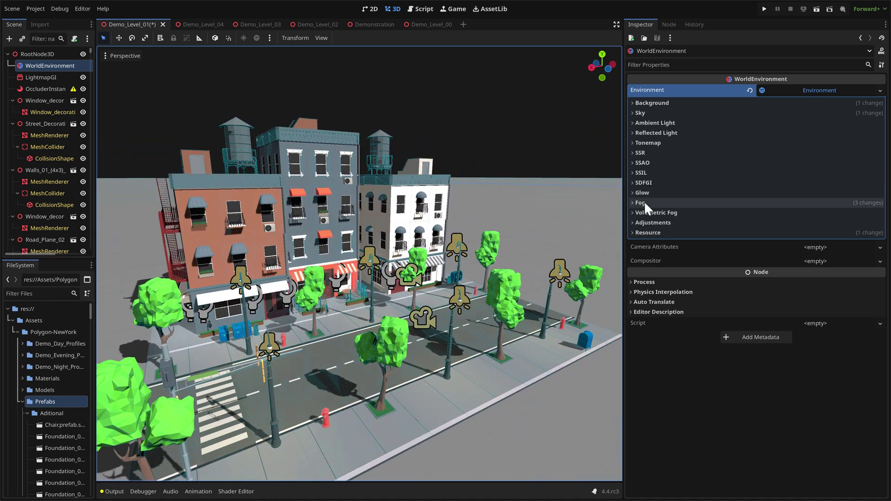
Set the tonemap mode to AgX and adjust the exposure to 0.91.
left_click(645, 143)
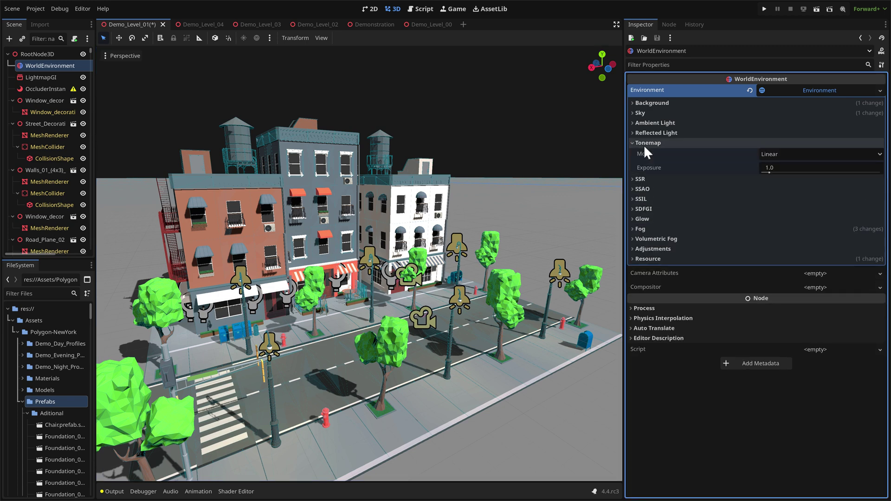
left_click(796, 153)
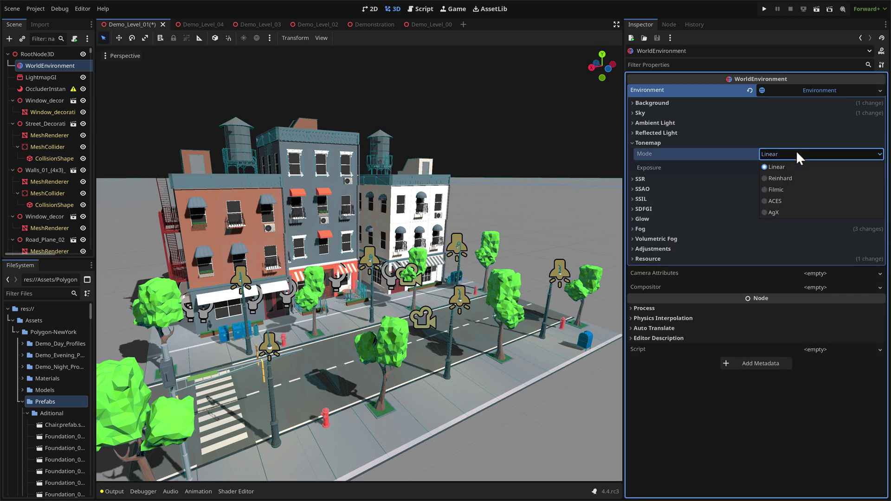
left_click(773, 212)
scroll(452, 286, "up", 4)
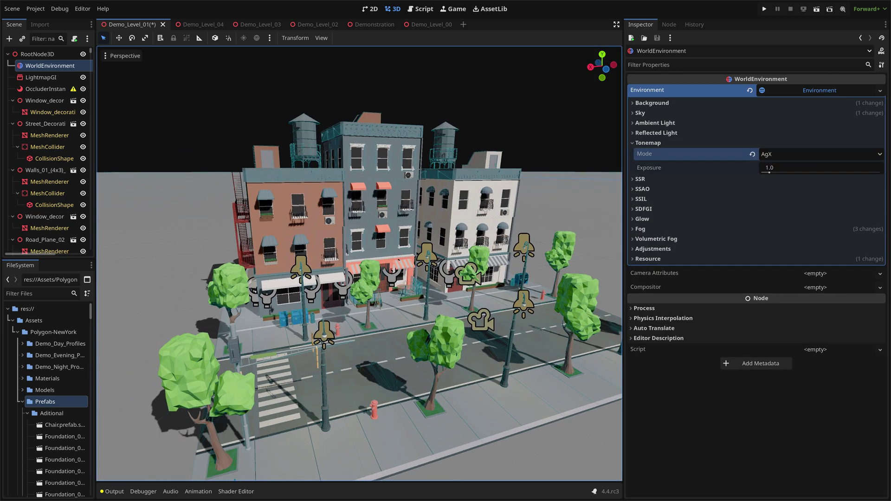
scroll(372, 182, "up", 3)
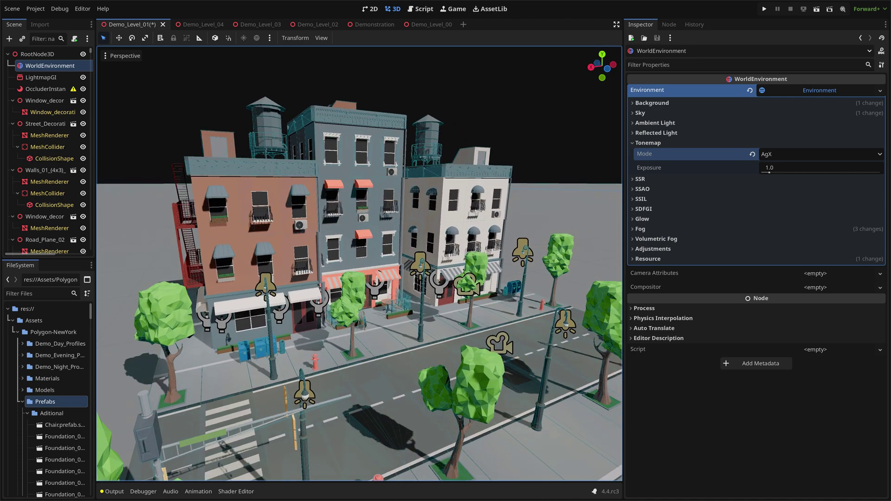
right_click_drag(360, 265, 352, 267)
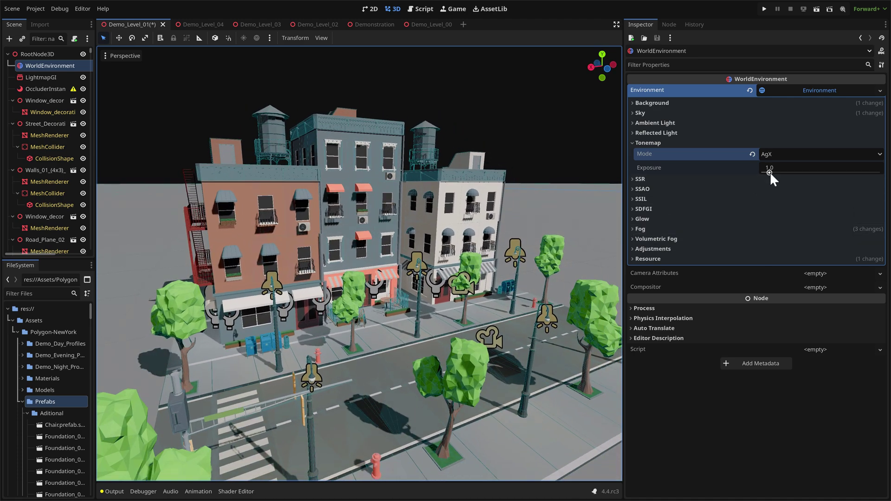
left_click_drag(770, 171, 767, 171)
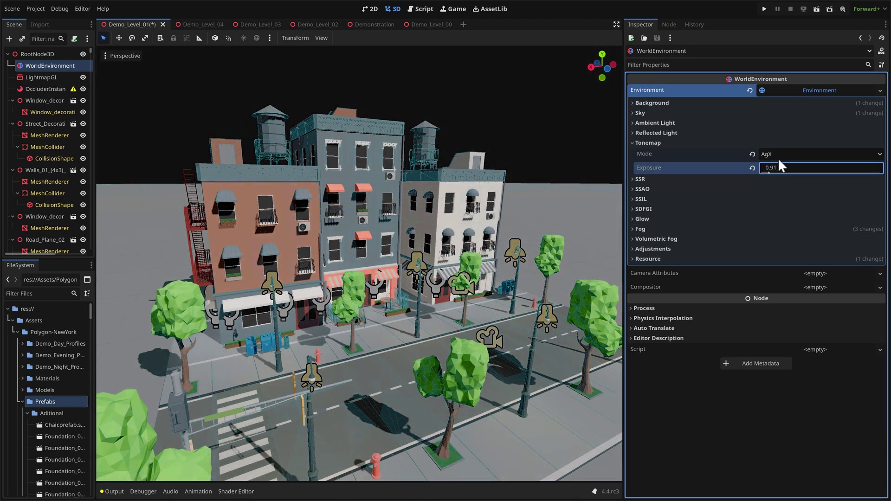
Cycle the tonemap mode through ACES, Filmic, Reinhard and Linear, ending back on AgX.
left_click(781, 155)
left_click(782, 196)
left_click(789, 154)
left_click(783, 188)
left_click(783, 153)
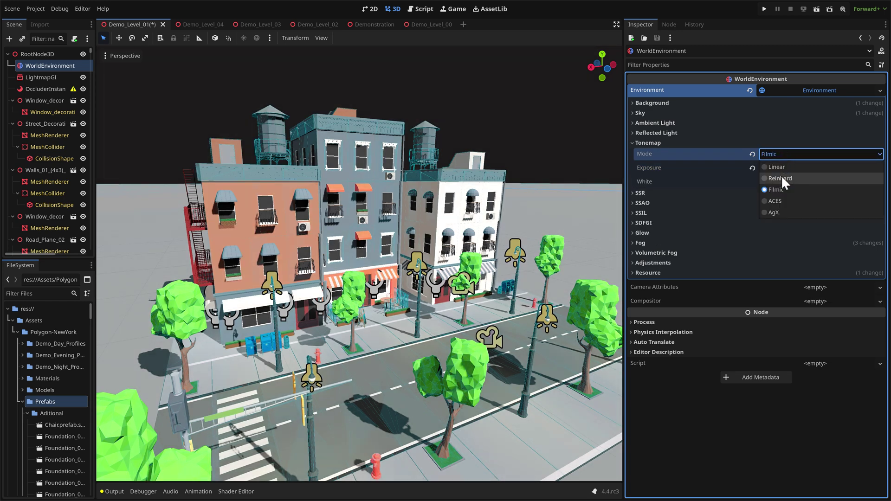
left_click(782, 178)
left_click(781, 154)
left_click(781, 168)
left_click(781, 155)
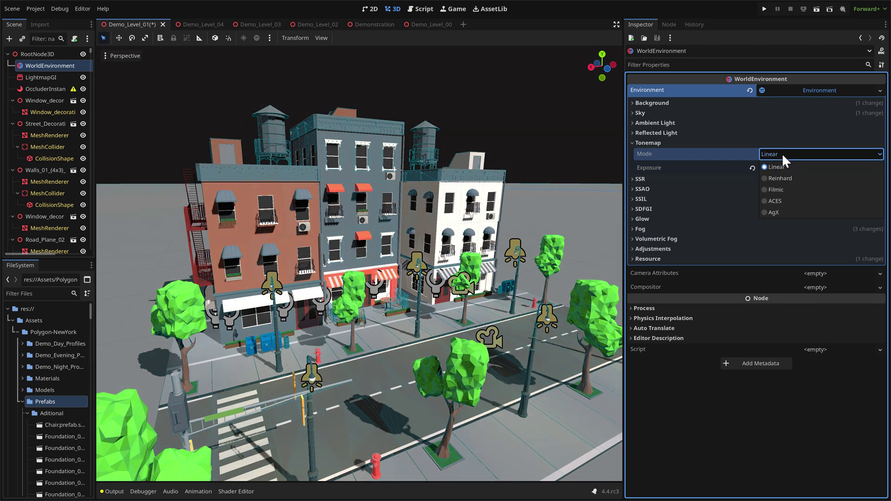
left_click(775, 212)
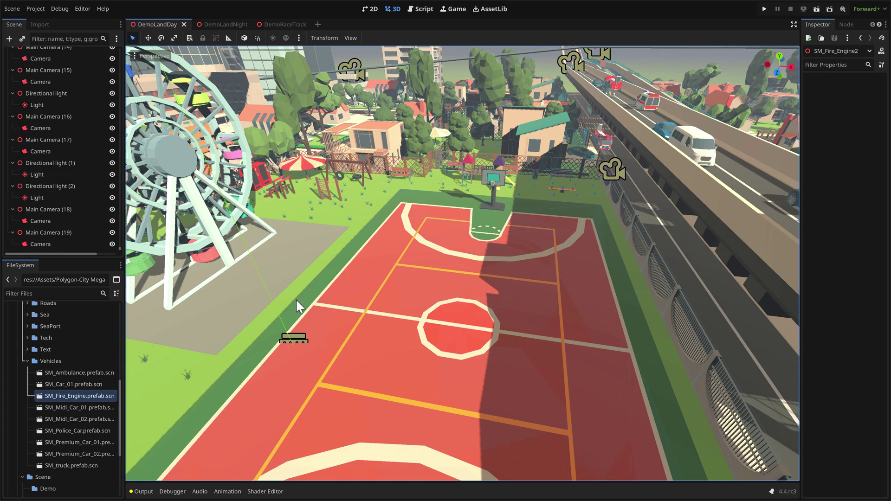
Check the directional light's properties in DemoLandDay, then select the WorldEnvironment node.
right_click_drag(296, 299, 418, 276)
left_click(62, 173)
scroll(68, 171, "up", 10)
scroll(68, 147, "up", 15)
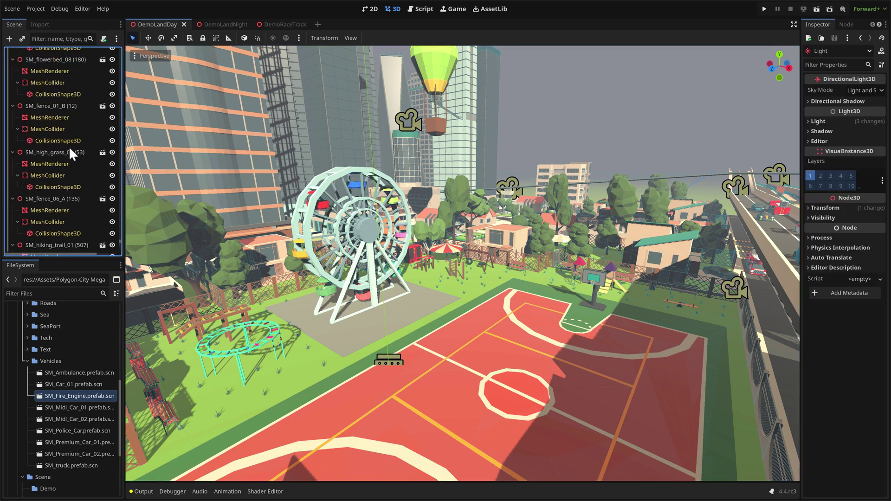
left_click_drag(120, 242, 119, 42)
left_click(59, 64)
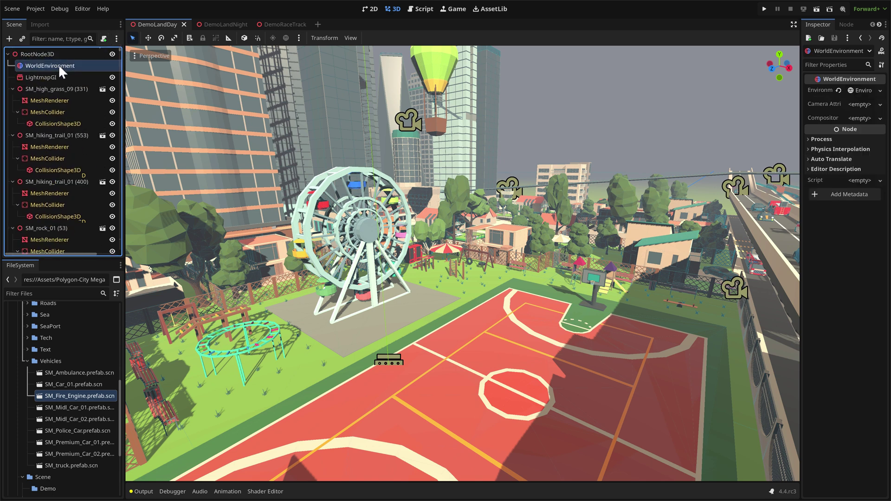
Switch the Environment's Tonemap Mode from Linear to AgX, then fly toward the basketball court.
left_click(866, 90)
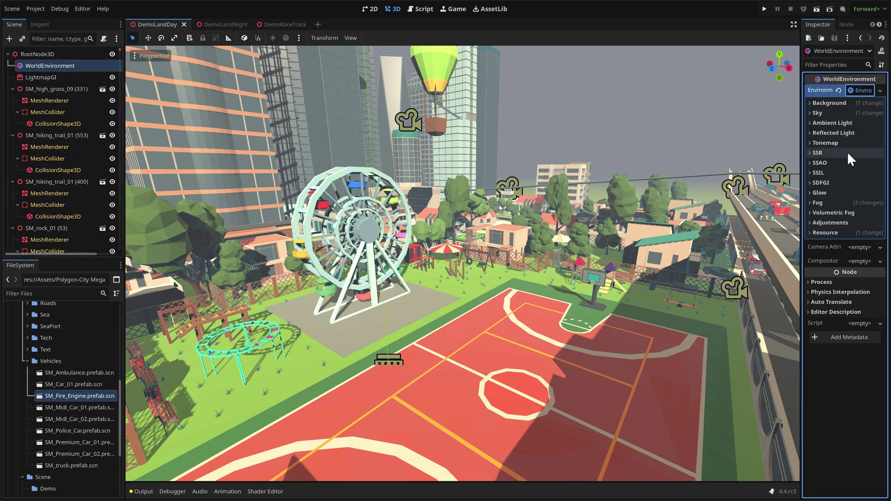
left_click(825, 143)
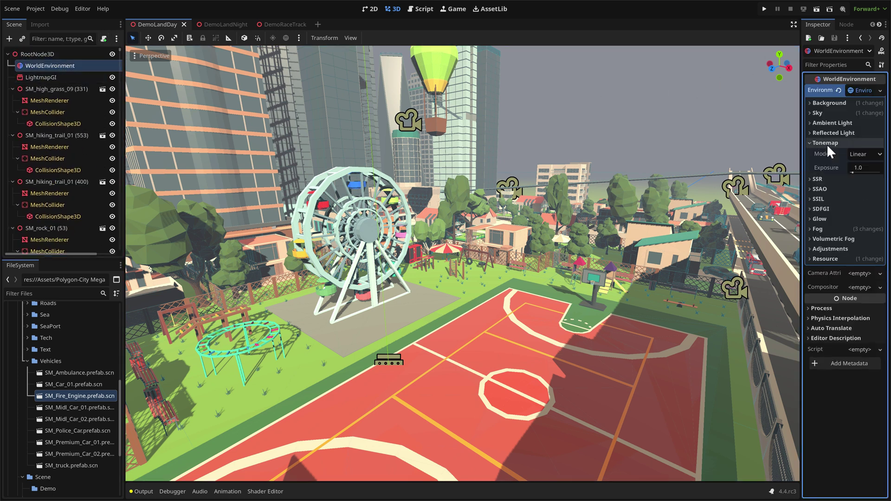
left_click(866, 153)
left_click(862, 211)
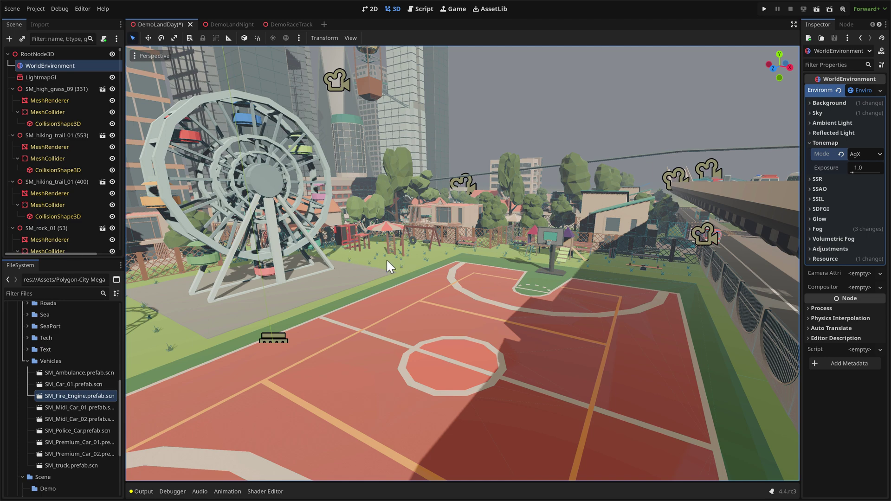
right_click_drag(439, 287, 439, 287)
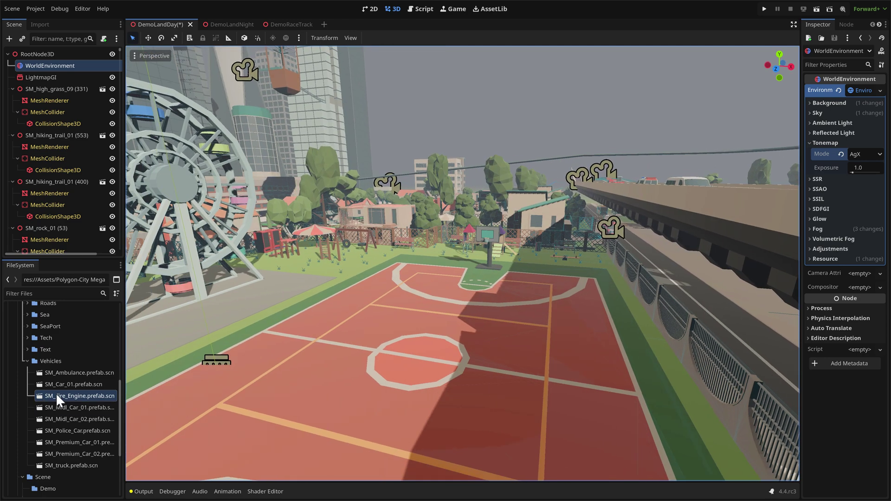
Drop SM_Fire_Engine.prefab.scn into the scene and move it with G onto the basketball court.
left_click_drag(56, 395, 371, 349)
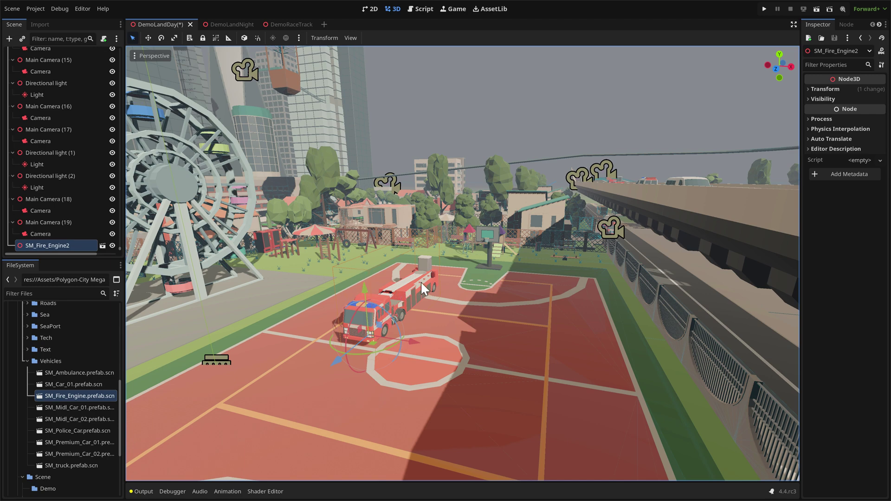
right_click_drag(424, 281, 425, 281)
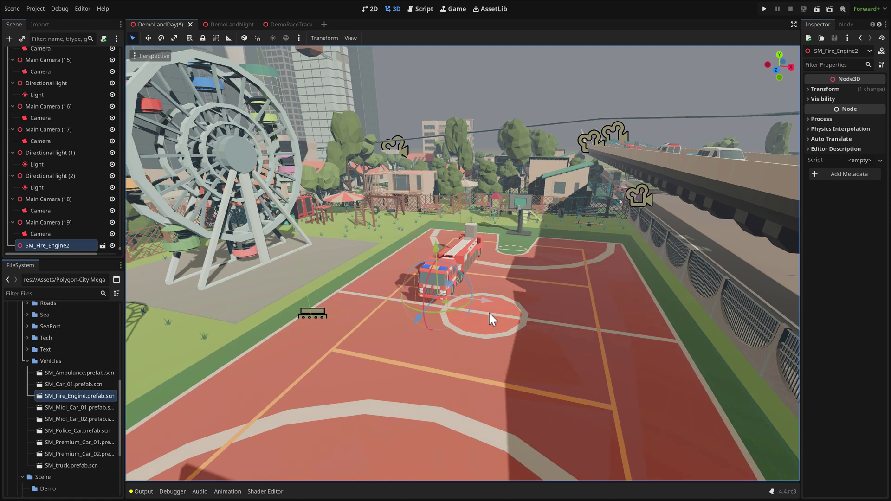
key("g")
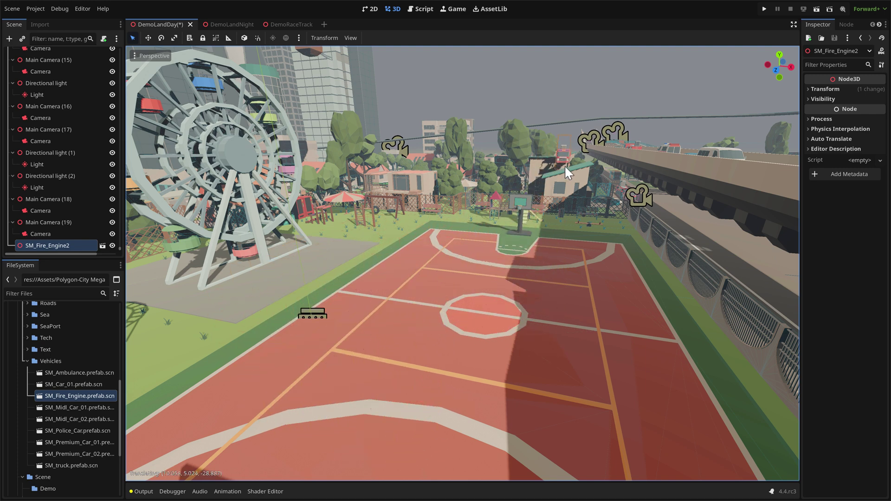
left_click(429, 335)
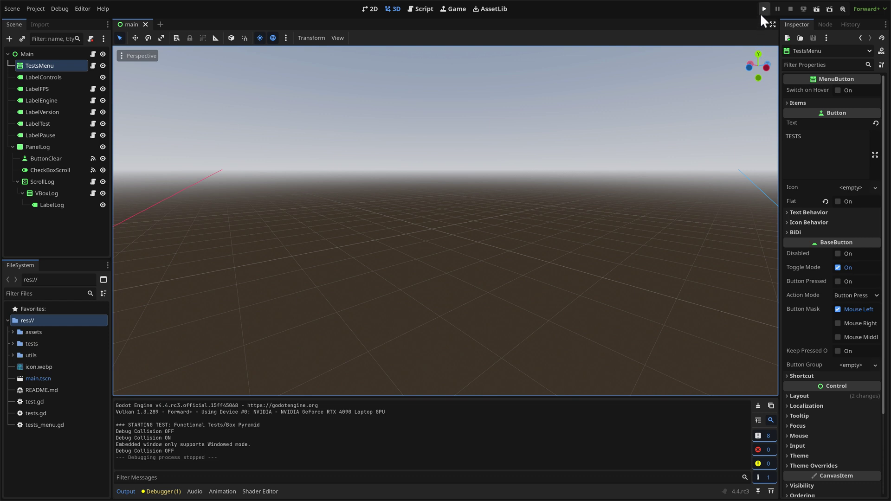
Run the physics tests project, launch the Box Pyramid test, and fling boxes off the pyramid.
left_click(762, 10)
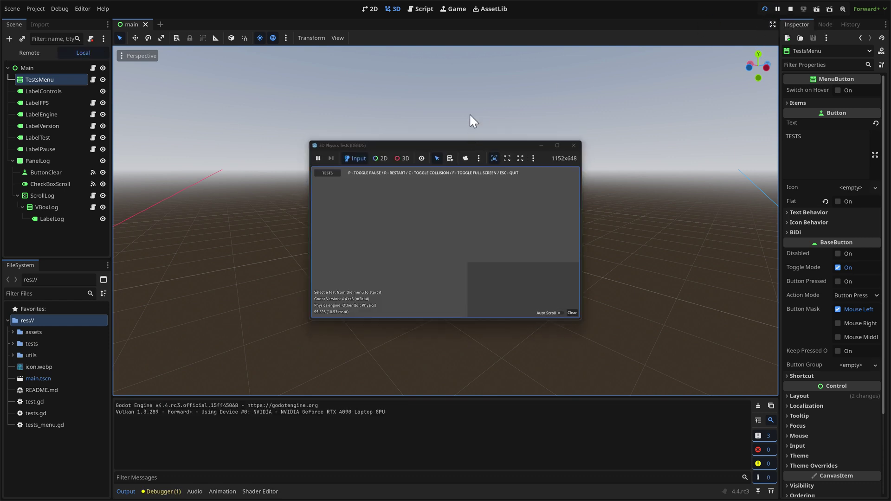
mouse_move(334, 181)
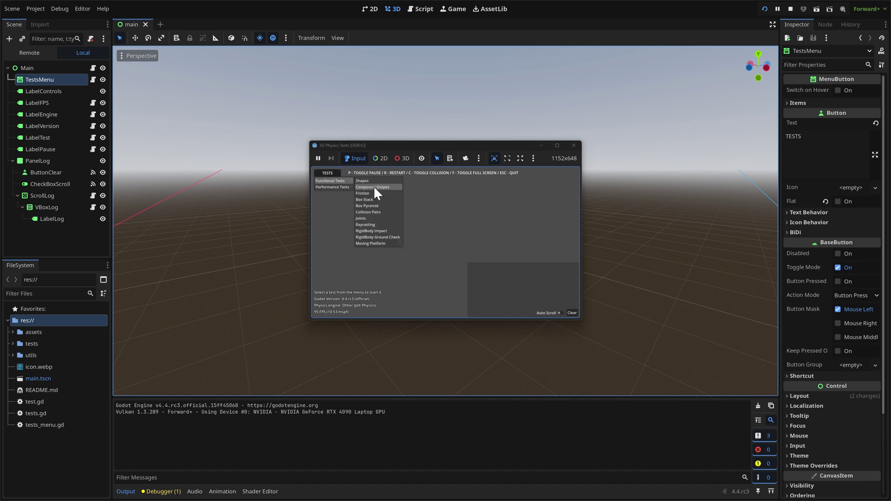
left_click(378, 207)
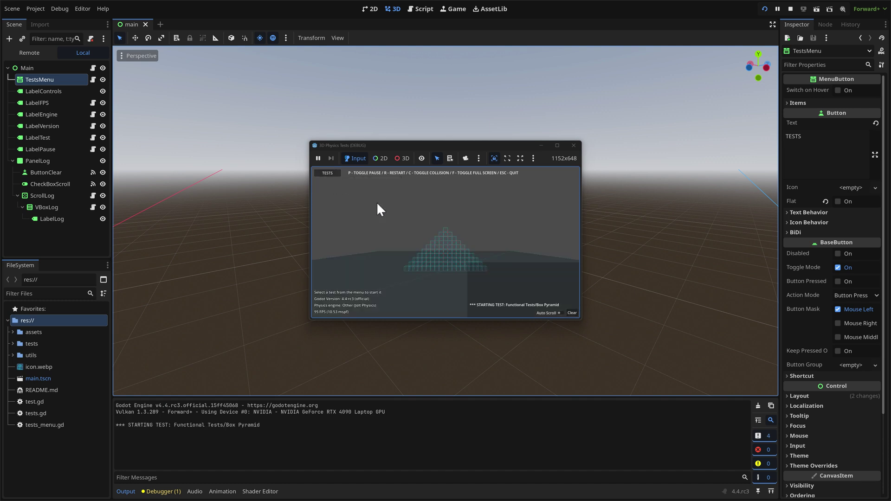
left_click_drag(456, 253, 466, 236)
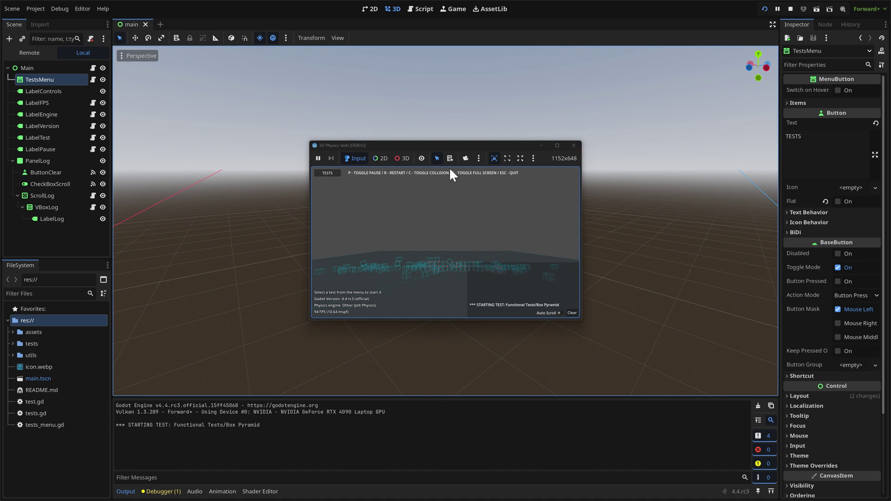
Pick a box with 3D selection in the running game and set its Scale to 5.
left_click(399, 158)
left_click(441, 269)
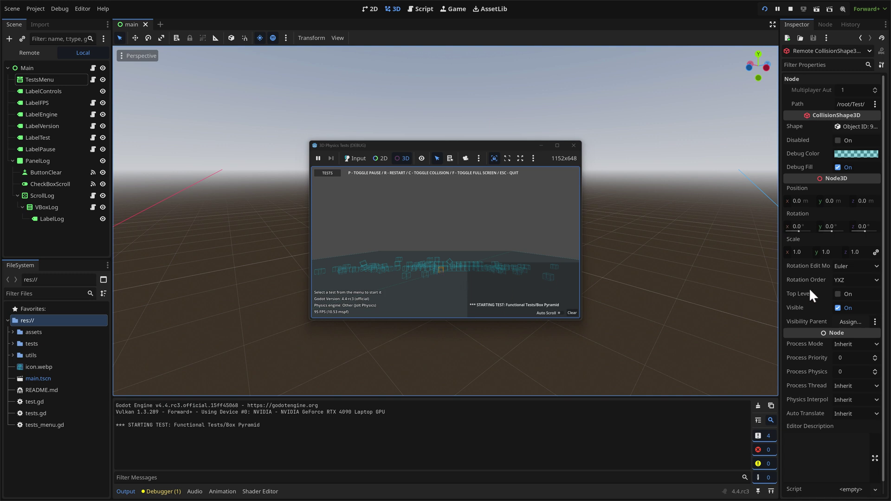
left_click(795, 252)
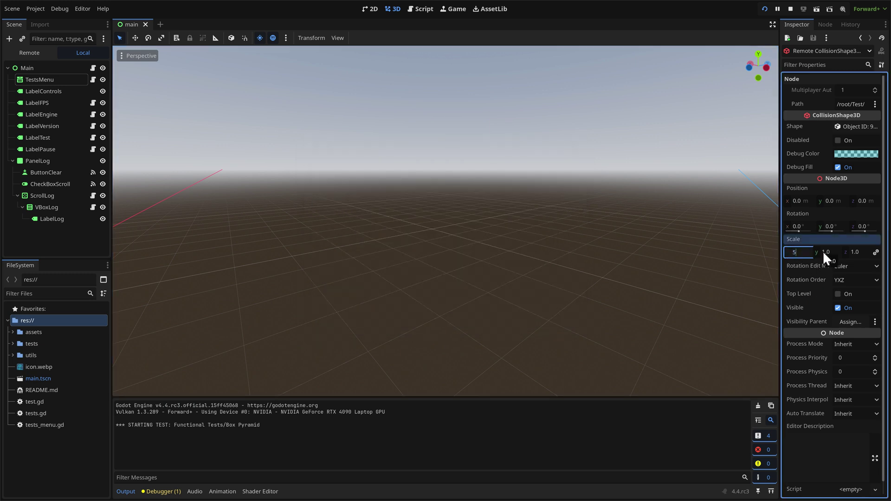
type("5")
key("Return")
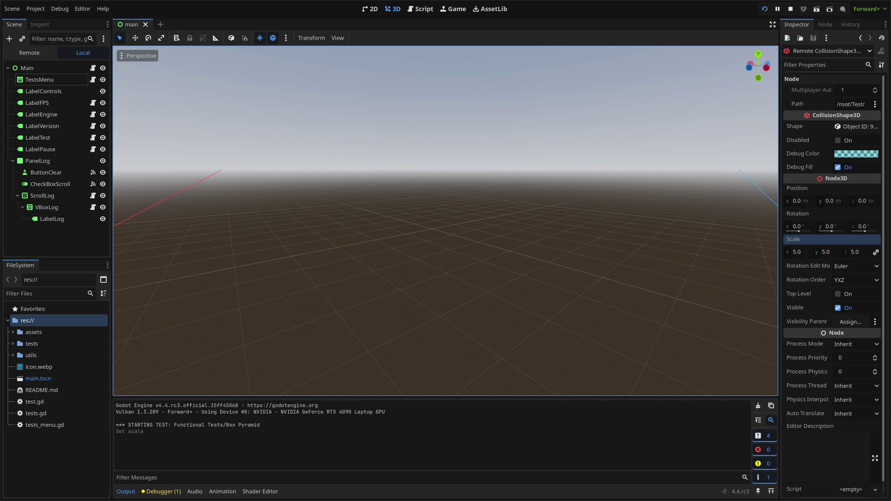
key("alt+Tab")
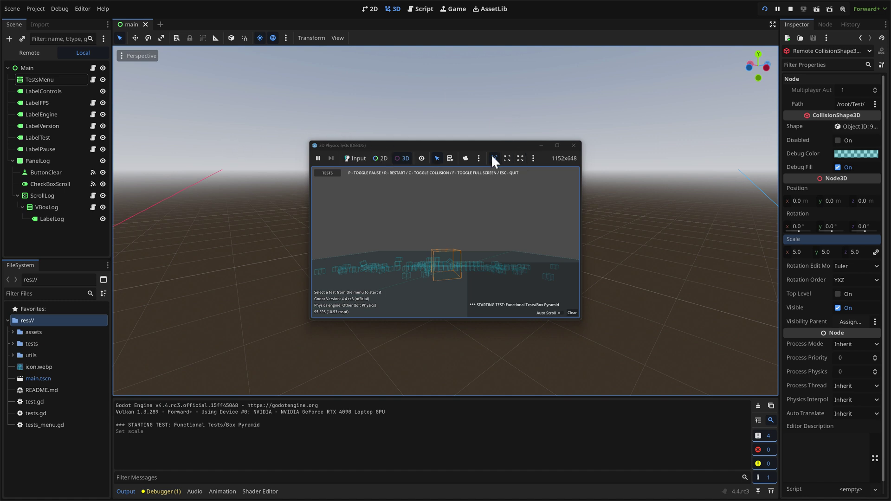
Inspect the game's TESTS menu node with 2D picking, then close the game and stop debugging.
left_click(380, 159)
left_click(329, 175)
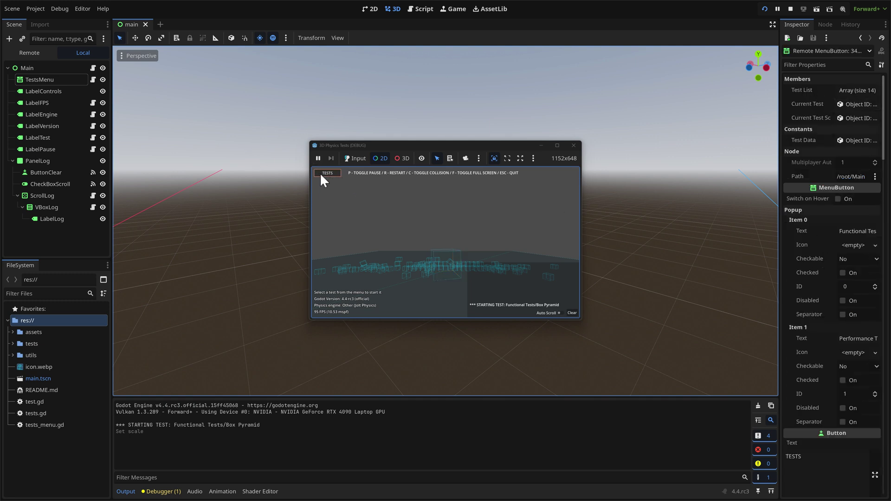
left_click(353, 158)
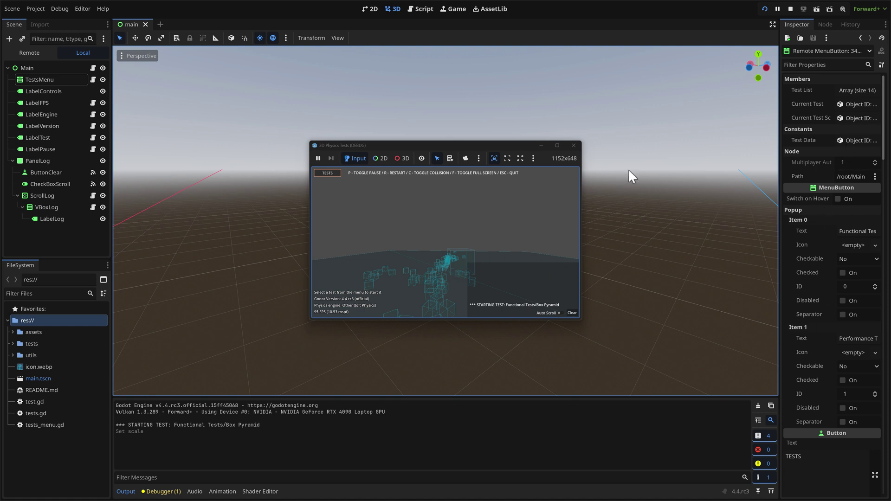
left_click(579, 147)
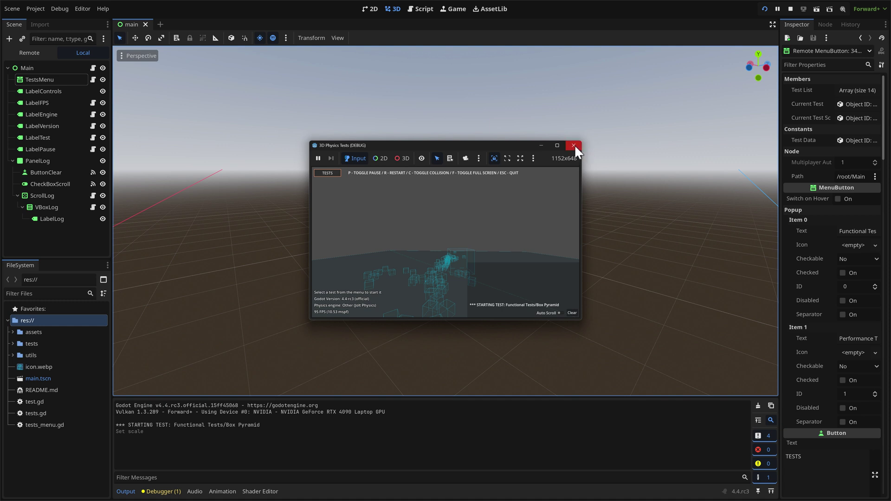
left_click(790, 9)
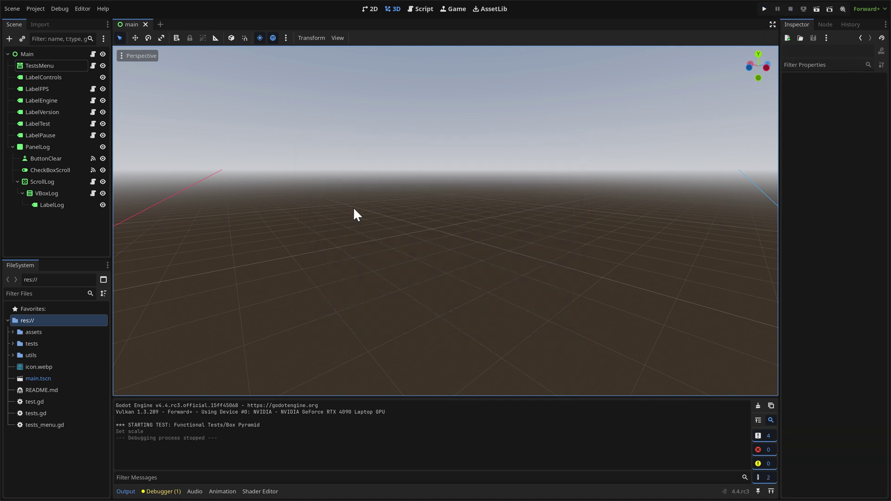
middle_click_drag(305, 177, 423, 199)
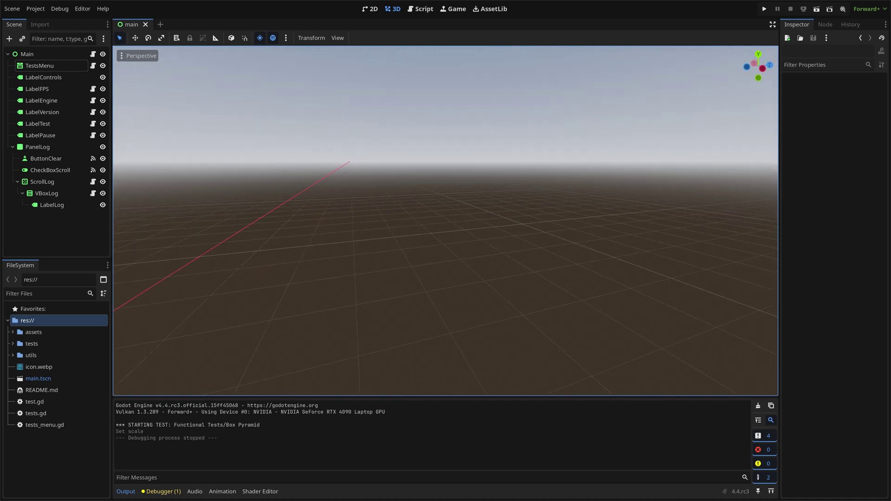
left_click(35, 6)
left_click(43, 16)
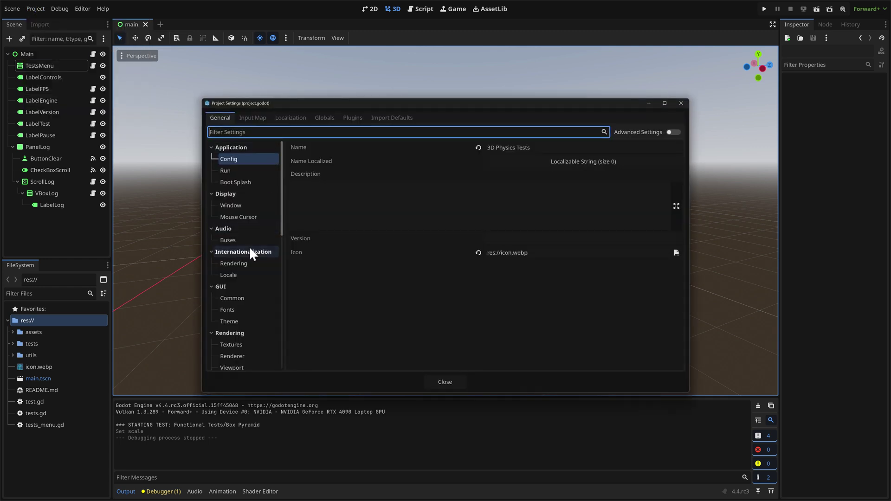
scroll(236, 185, "down", 5)
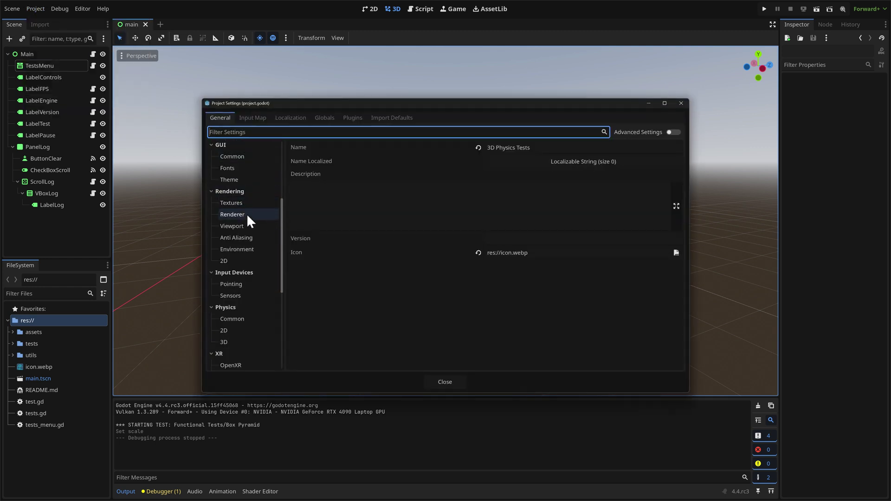
scroll(247, 218, "down", 5)
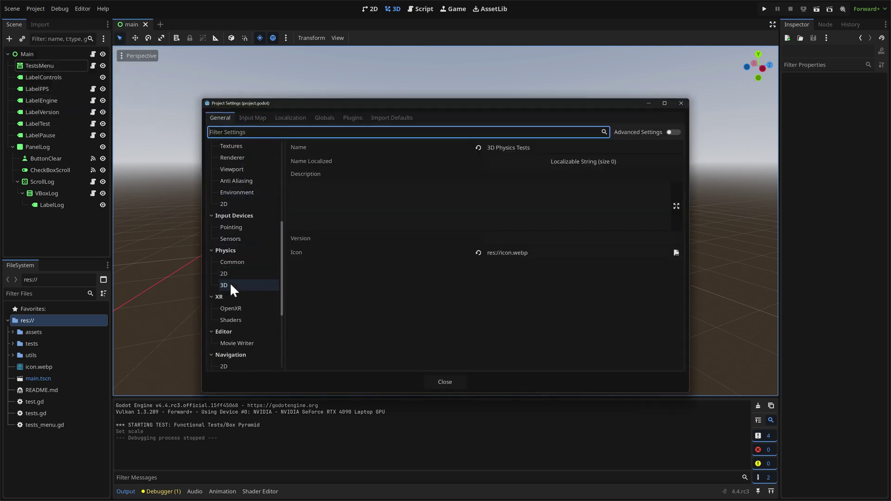
left_click(240, 285)
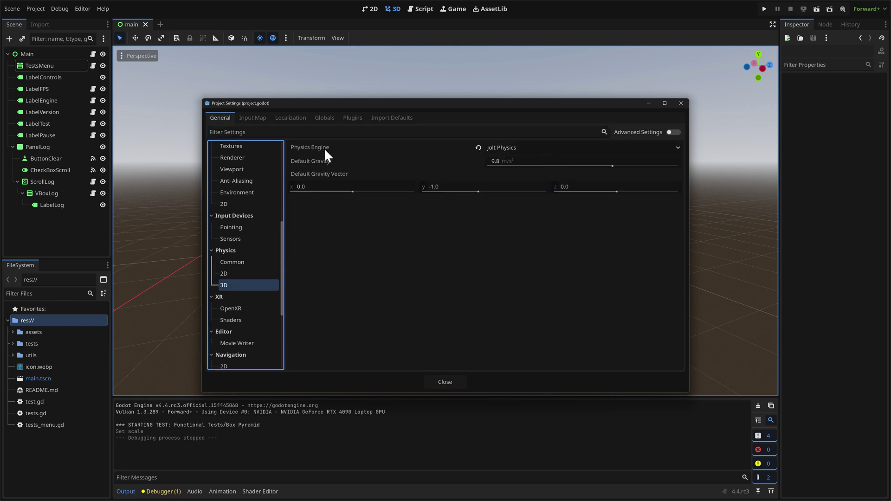
left_click(539, 147)
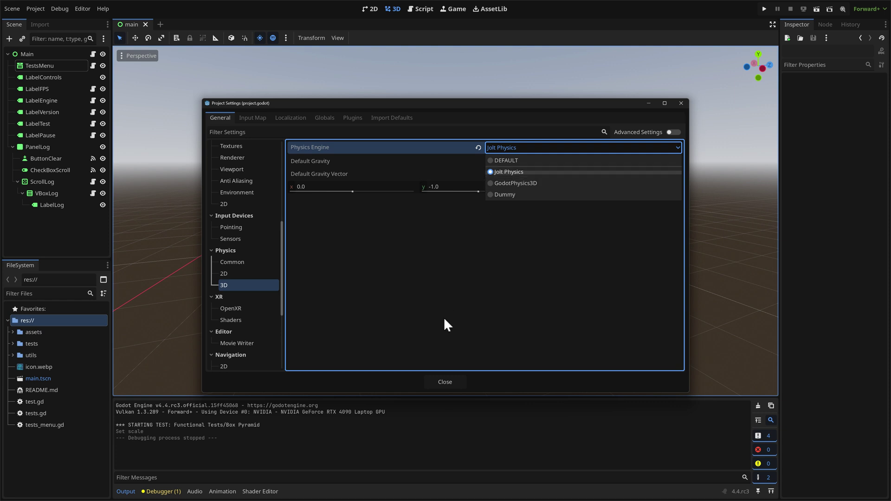
left_click(444, 381)
left_click(445, 382)
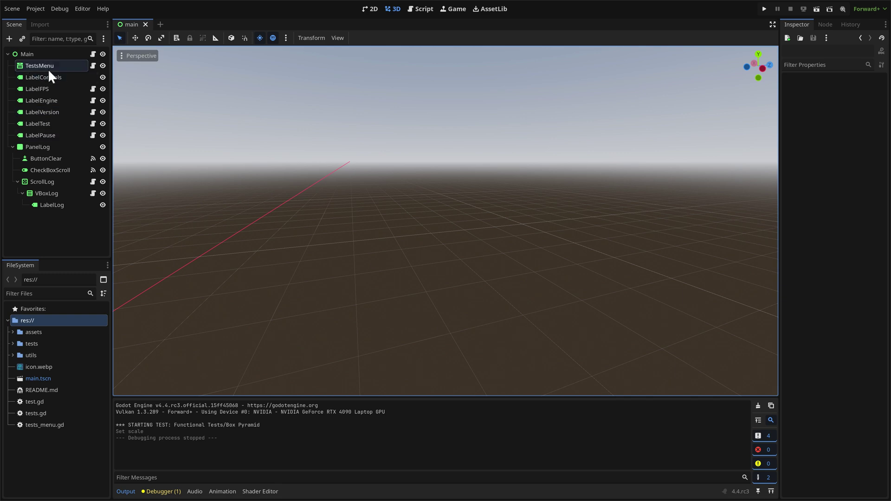
Paste the exported Dictionary[int, String] myDic declaration with three entries at line 12 of tests_menu.gd.
left_click(93, 66)
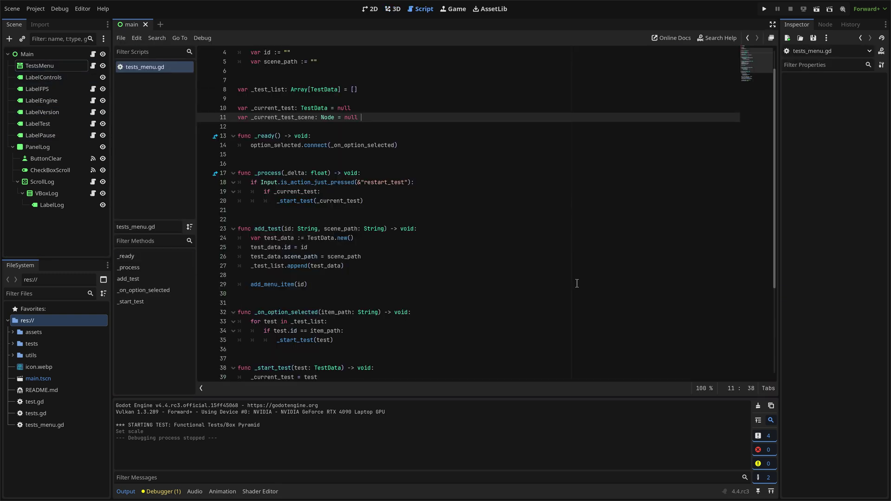
scroll(490, 226, "up", 1)
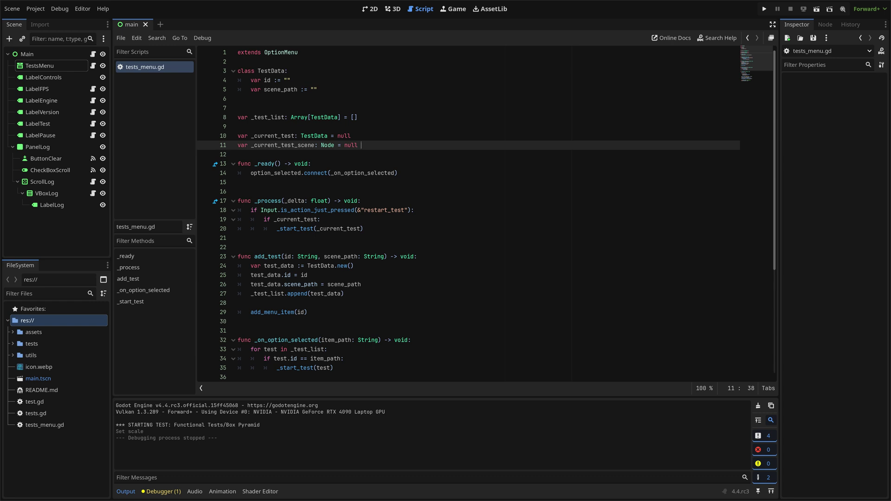
left_click(262, 153)
type("@export var myDic: Dictionary[int, String] = { 1: \"first value\", 2: \"second value\", 3: \"etc\" }")
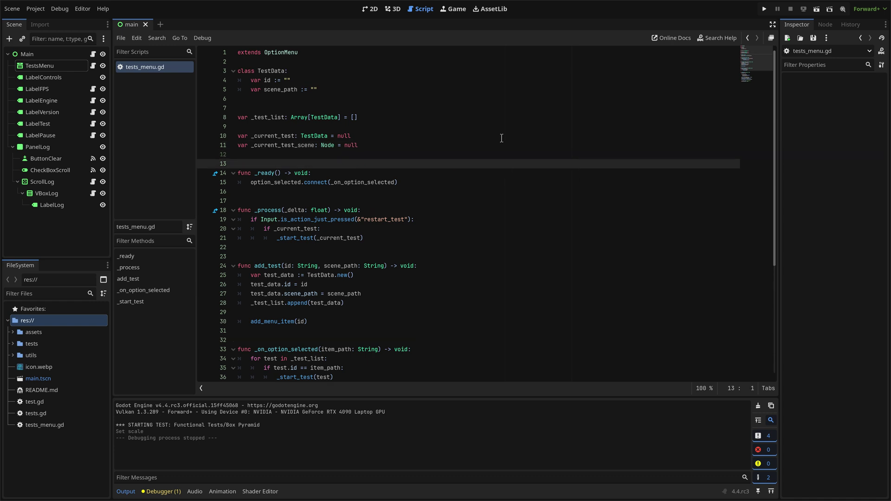
key("Return")
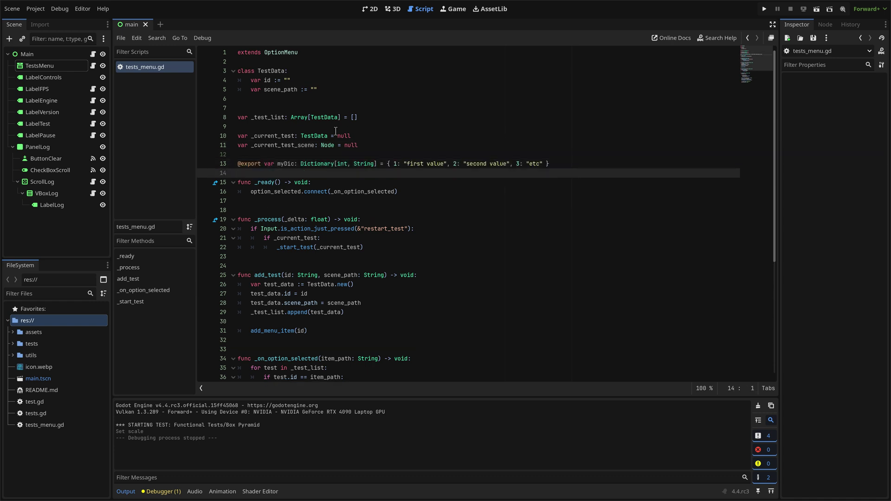
left_click(299, 156)
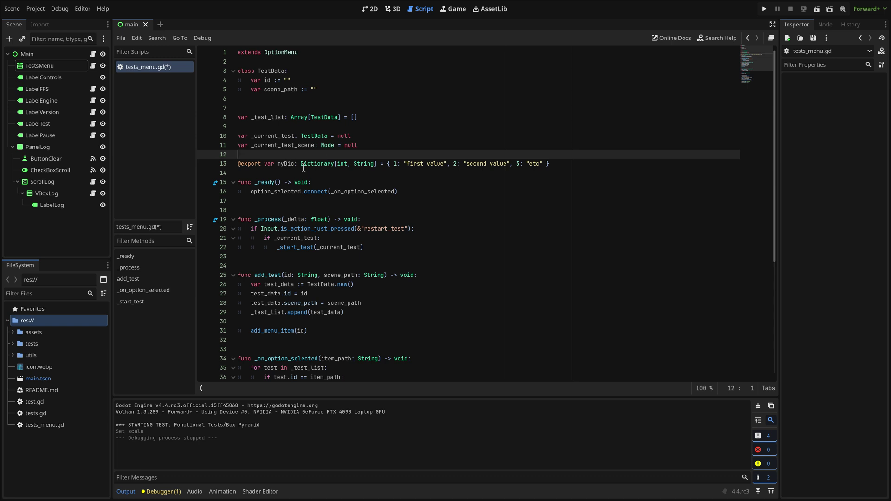
left_click(344, 163)
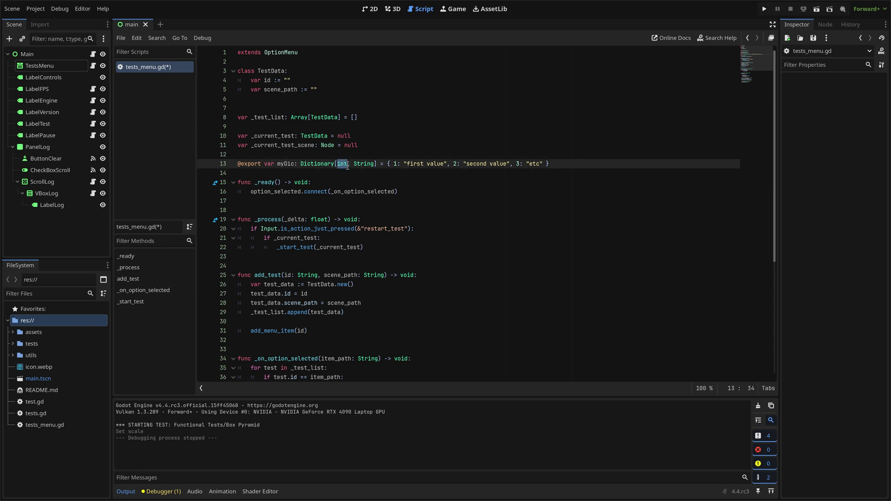
double_click(363, 163)
key("Up")
key("Up")
key("Up")
key("Up")
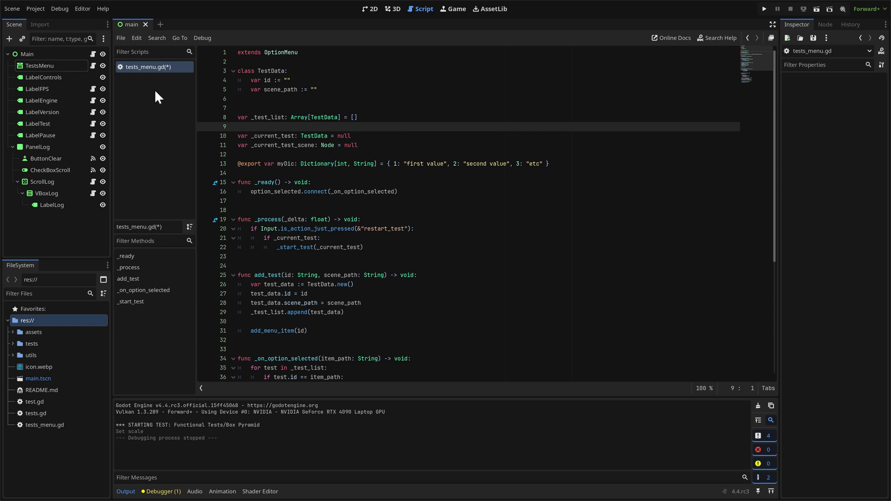
In the 2D view, select TestsMenu and expand My Dic in the Inspector to see its entries.
left_click(154, 67)
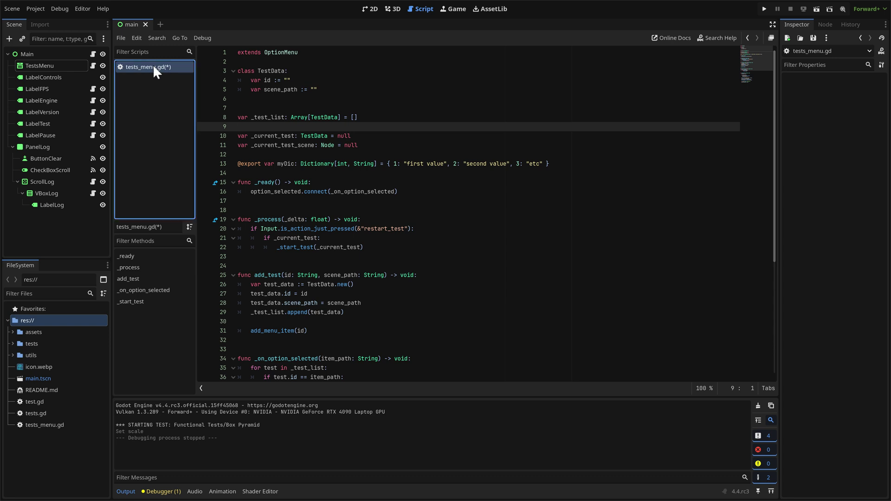
left_click(374, 9)
left_click(48, 66)
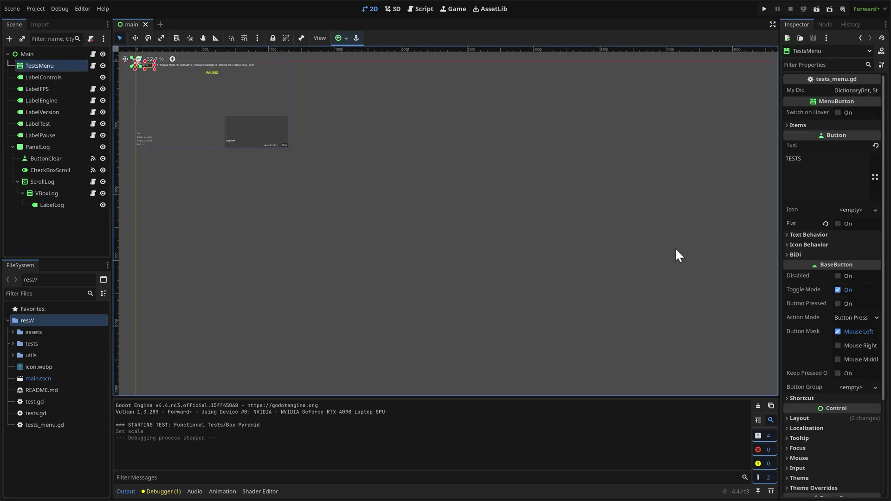
left_click(868, 90)
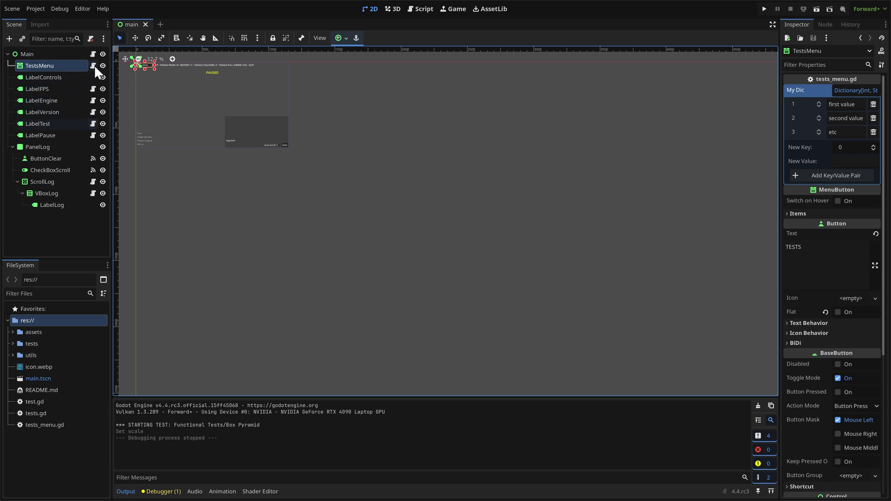
Delete the myDic declaration line from tests_menu.gd.
left_click(94, 65)
left_click(293, 164)
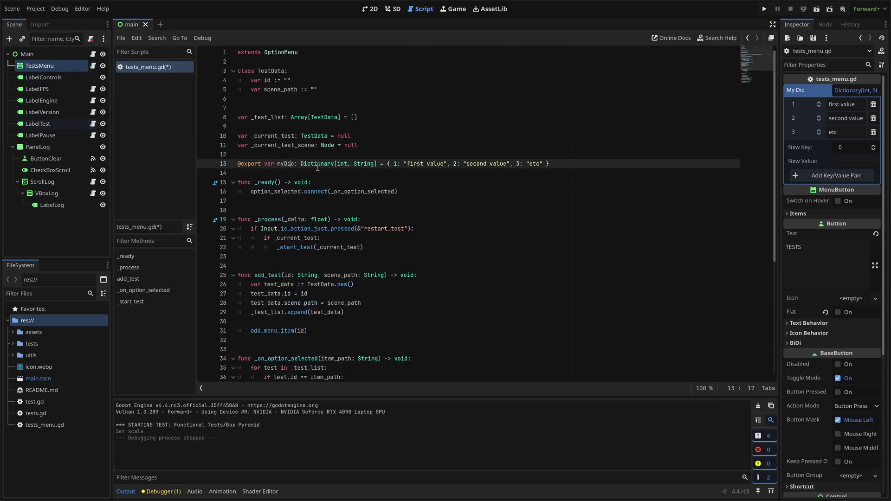
key("ctrl+shift+k")
key("ctrl+shift+k")
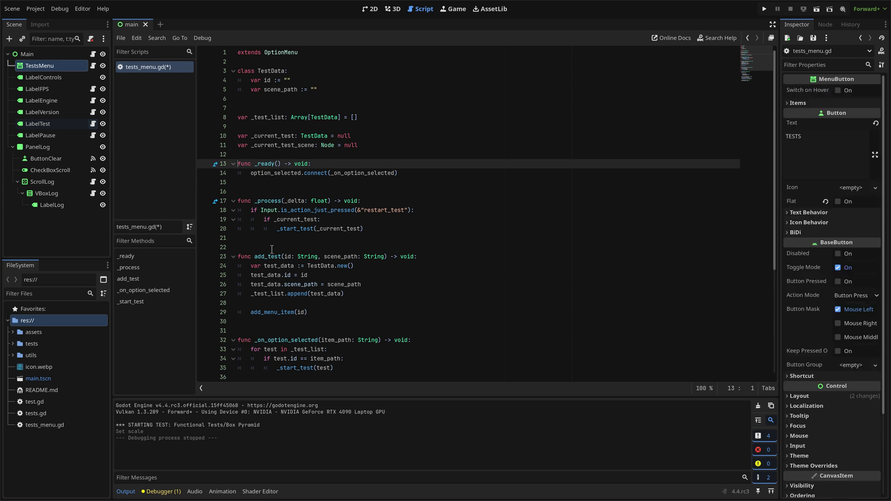
Leave line 23 unchanged after an undone edit and set a breakpoint on line 35.
left_click(320, 257)
key("shift+End")
key("Delete")
key("ctrl+z")
scroll(235, 285, "down", 3)
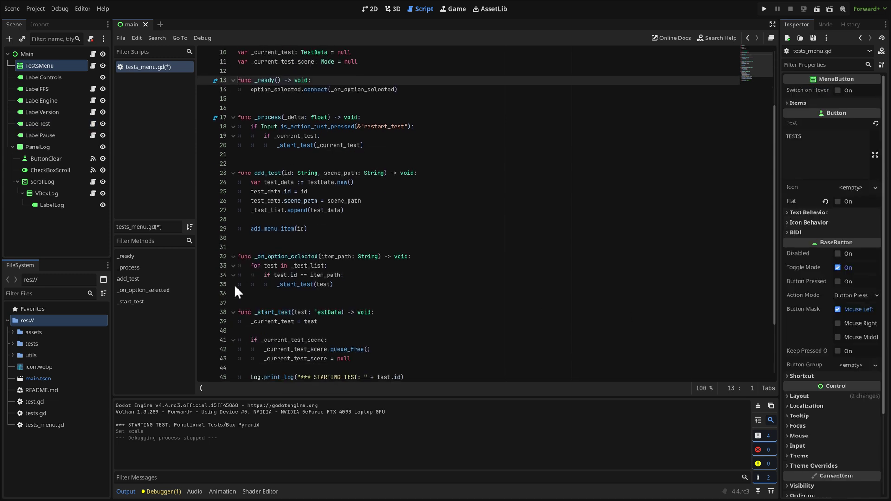
left_click(207, 285)
Run the project and start TESTS > Functional Tests > Box Pyramid to hit the breakpoint.
left_click(763, 6)
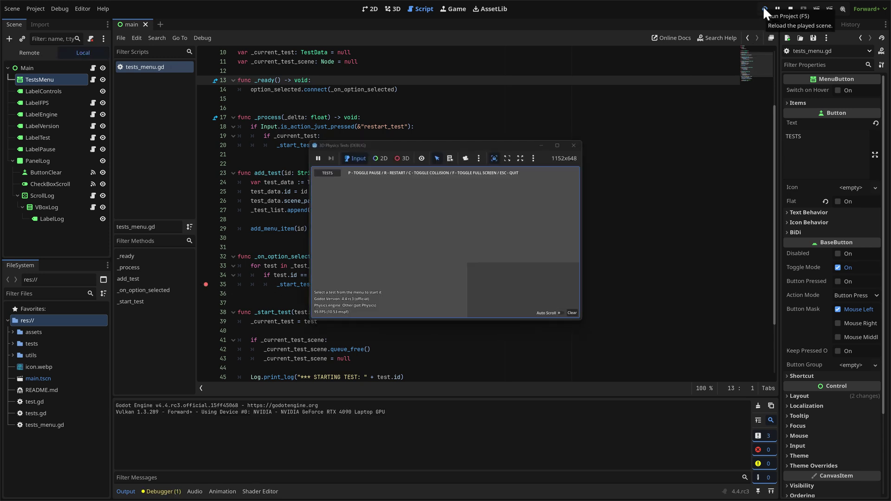
left_click(330, 175)
mouse_move(334, 182)
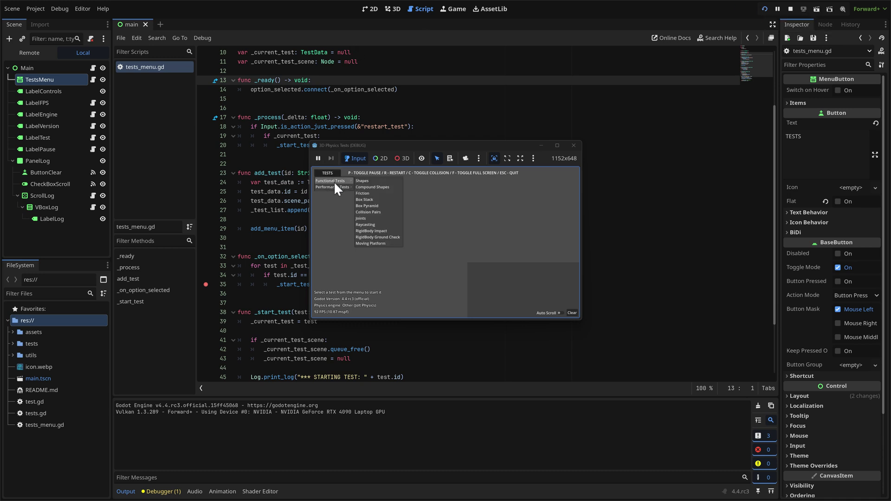
left_click(375, 205)
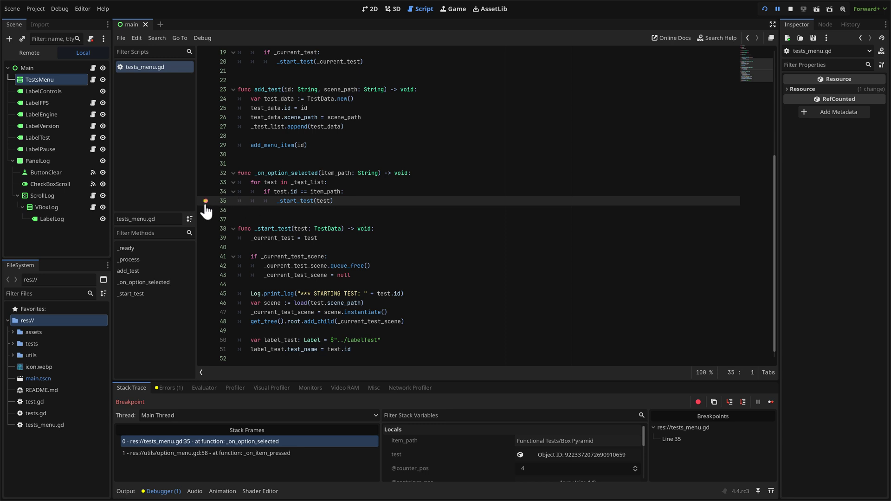
Evaluate item_path in the debugger's Evaluator and inspect its value.
left_click(207, 389)
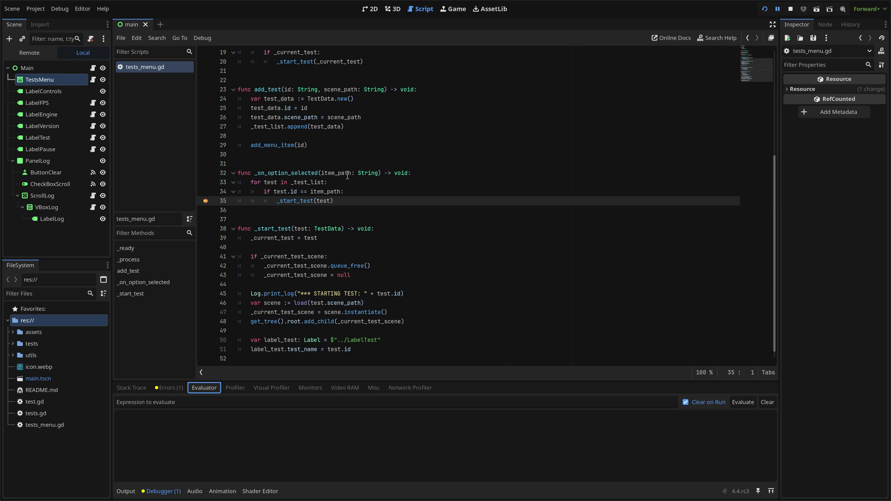
left_click(339, 403)
type("item")
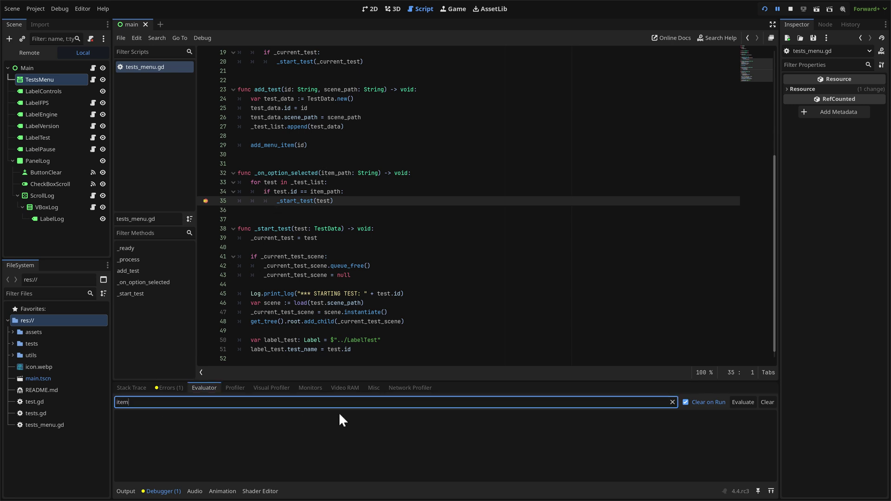
type("_path")
key("Return")
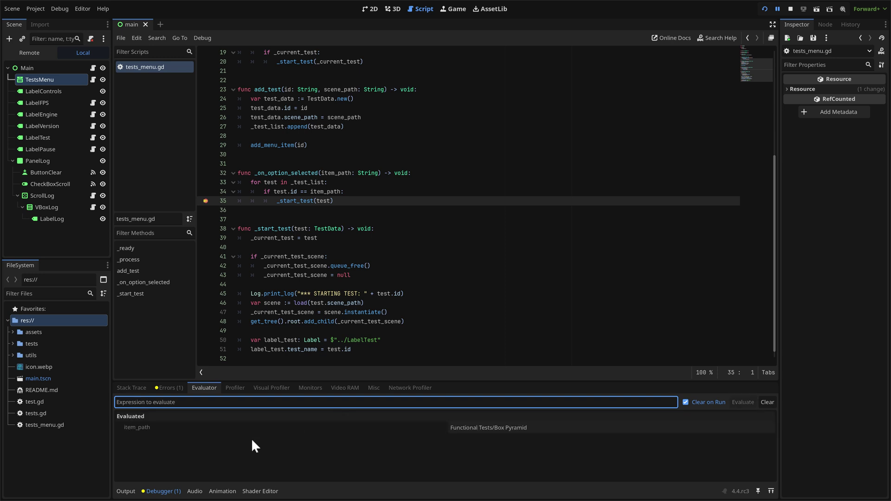
left_click(452, 428)
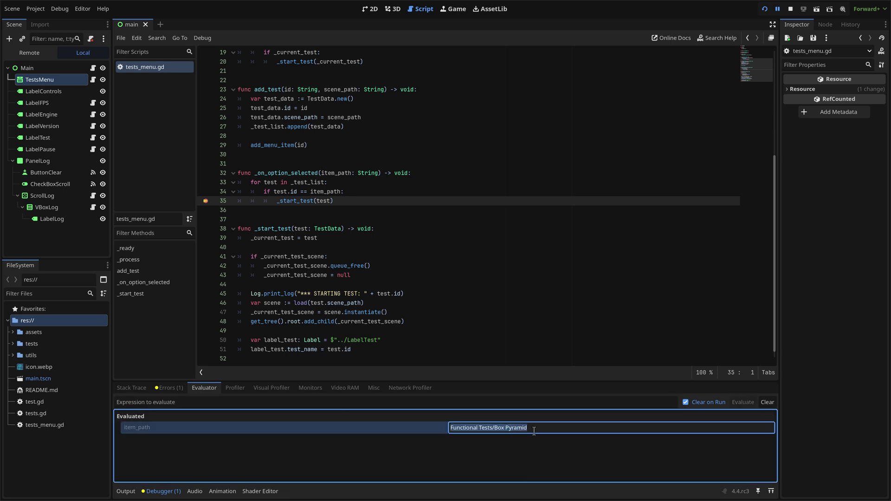
Evaluate the expression item_path = "Bob".
left_click(187, 403)
type("item")
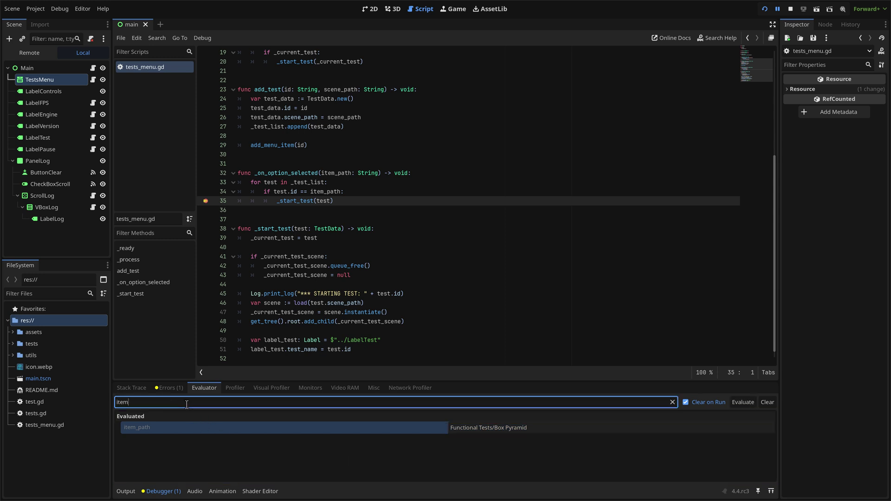
type("_path = \"Bob\"")
key("Return")
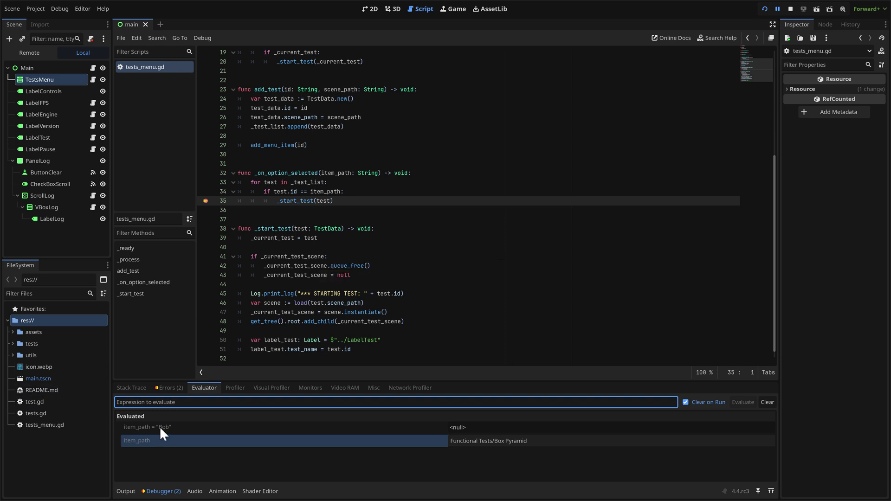
Read the two errors in the Errors (2) tab, then go back to the Stack Trace tab.
left_click(129, 387)
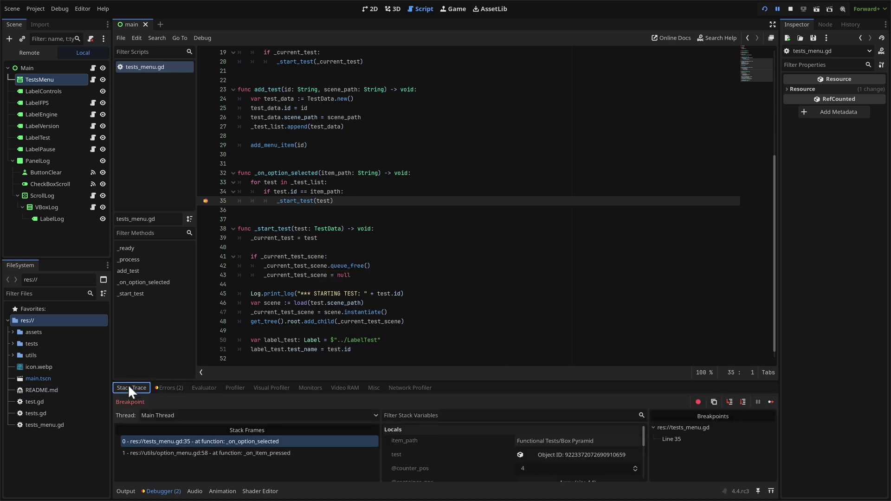
left_click(168, 389)
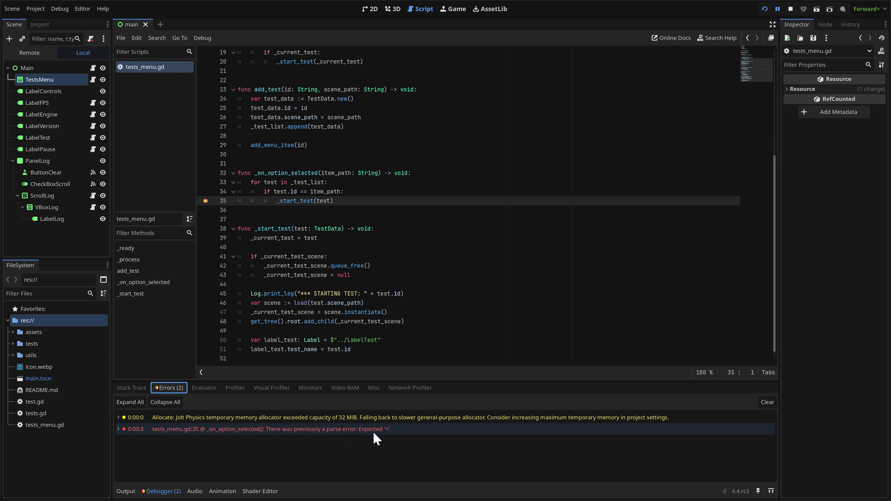
left_click(134, 388)
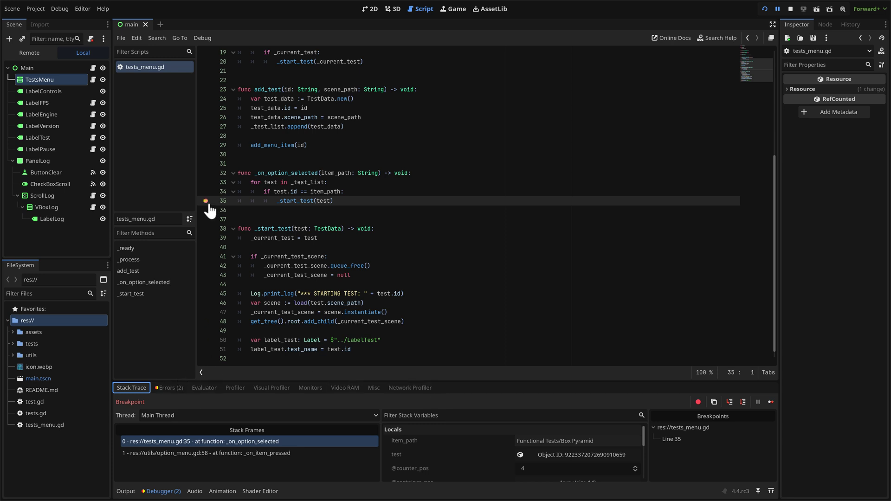
Stop the running game to end the debugging session.
left_click(282, 173)
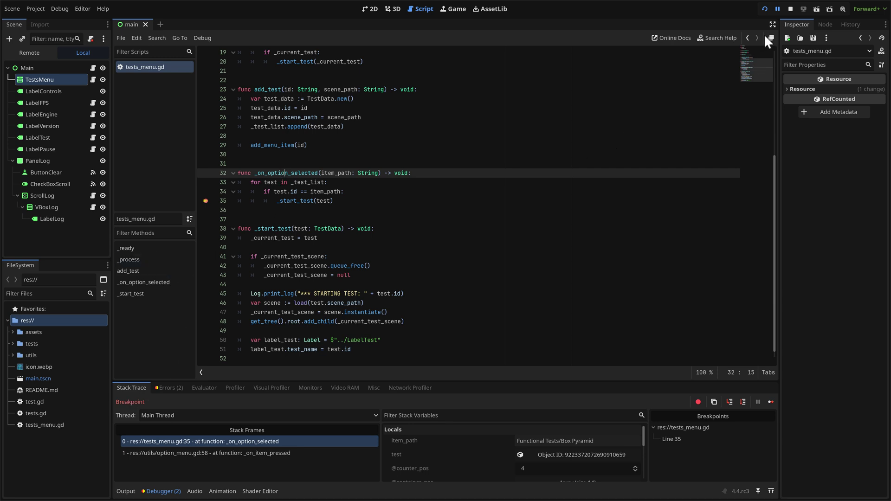
left_click(790, 8)
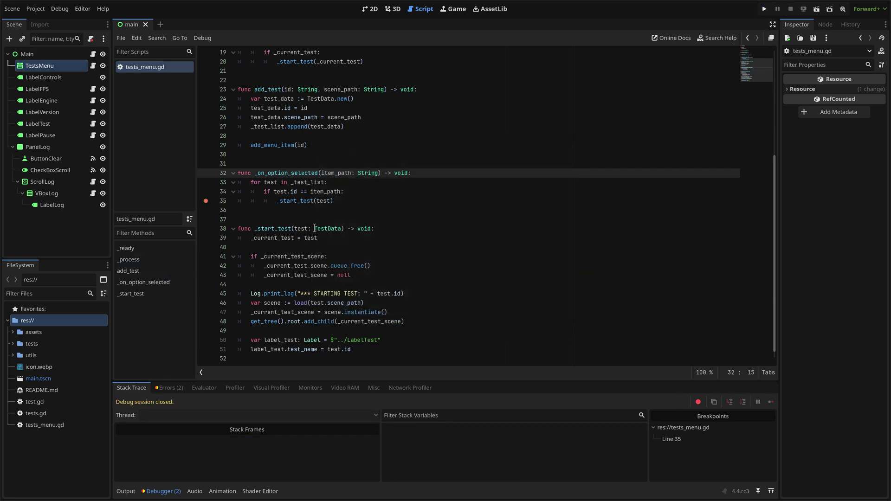
left_click(373, 221)
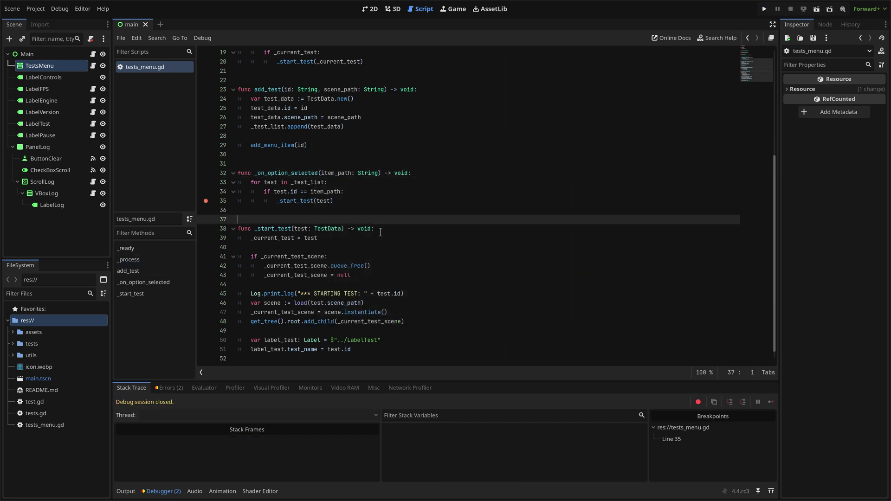
scroll(380, 230, "up", 6)
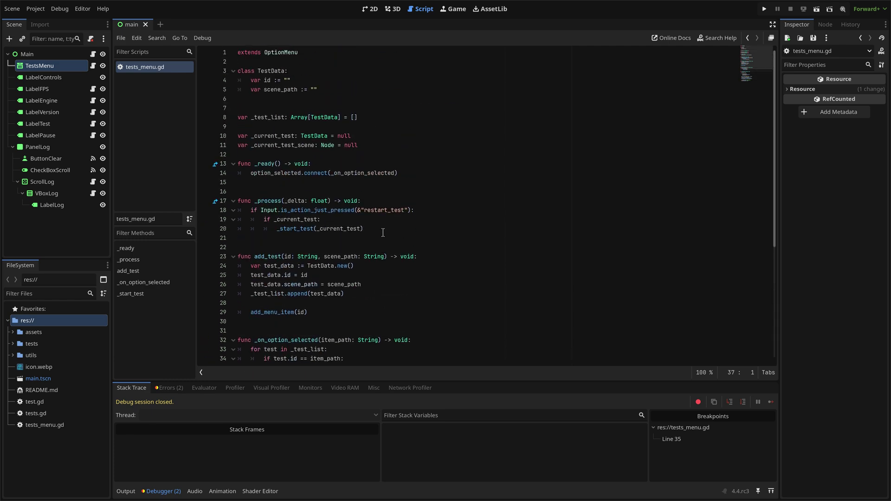
View the _ready function's documentation and scroll up to the top.
left_click(267, 165)
mouse_move(267, 165)
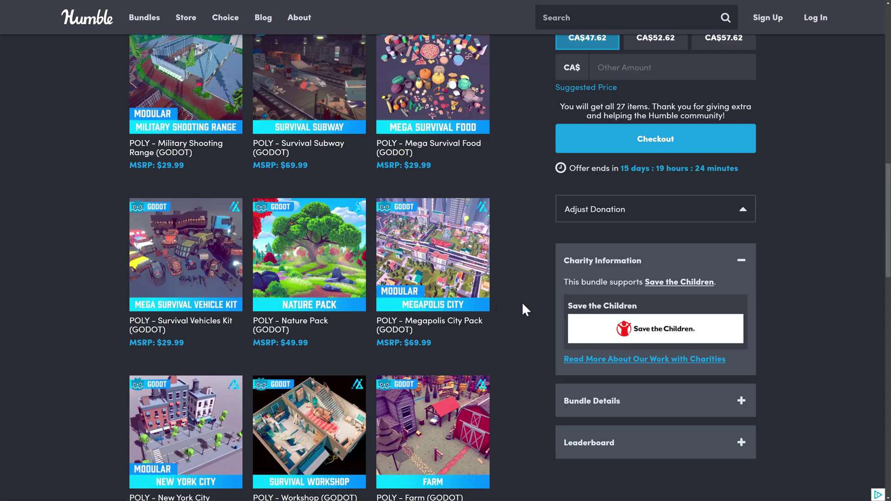
scroll(522, 302, "up", 4)
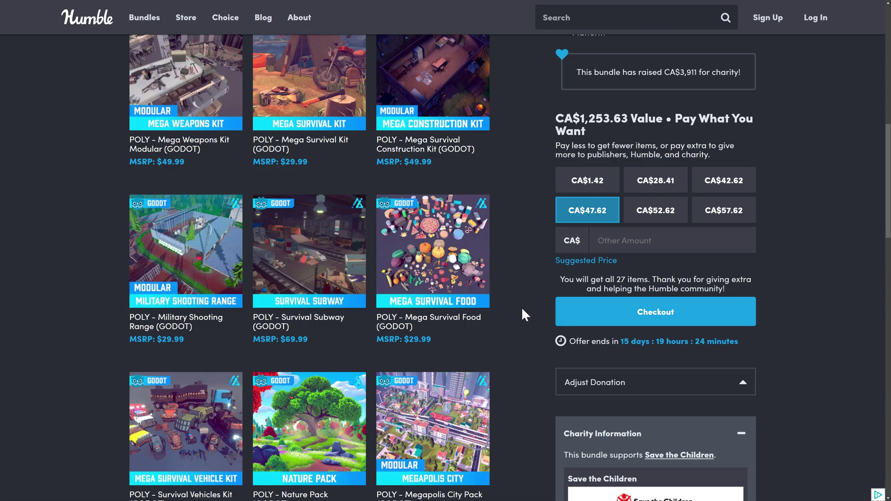
scroll(522, 310, "up", 8)
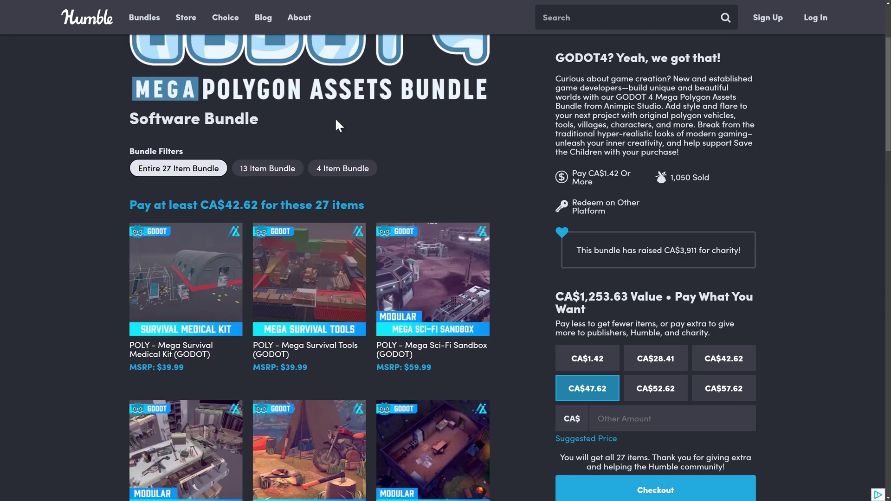
scroll(464, 153, "up", 2)
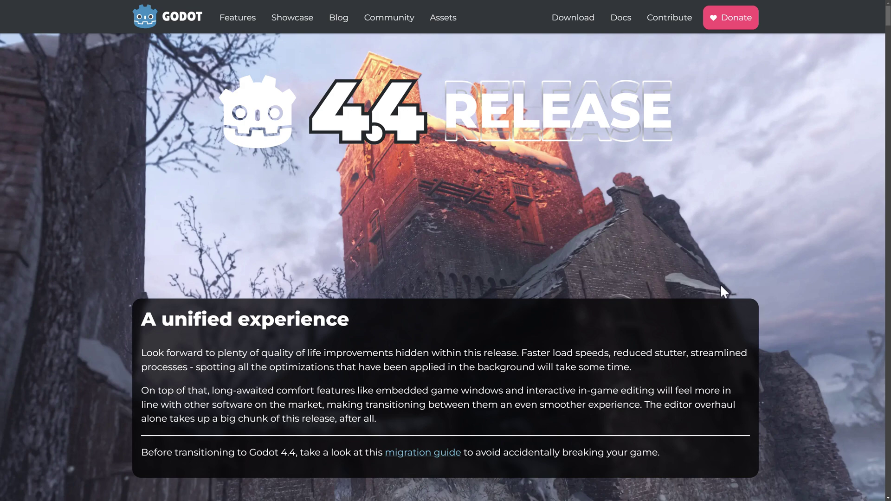
Scroll down the 4.4 release page past the download buttons to the Jolt Physics highlight.
scroll(722, 290, "down", 1)
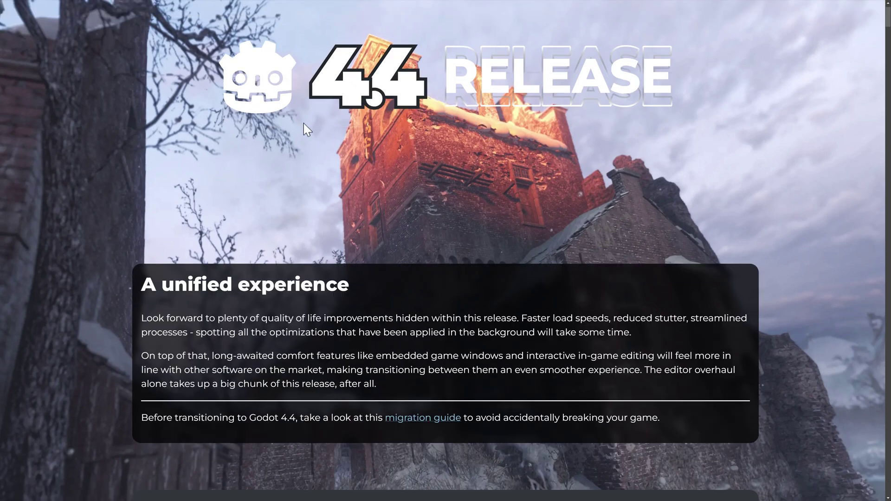
scroll(493, 183, "down", 8)
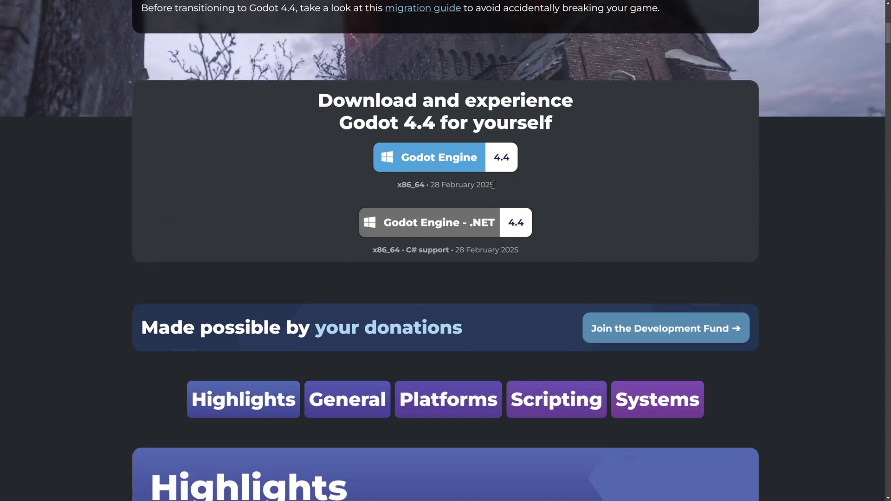
scroll(493, 185, "down", 9)
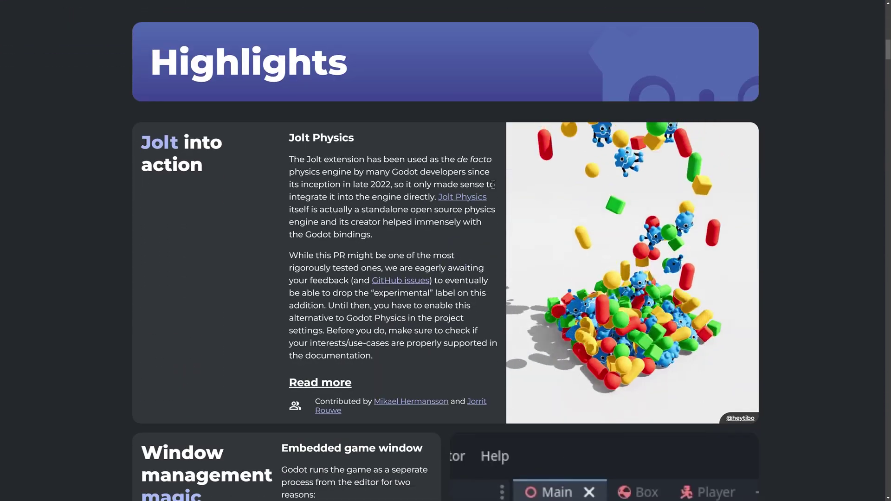
scroll(493, 185, "down", 2)
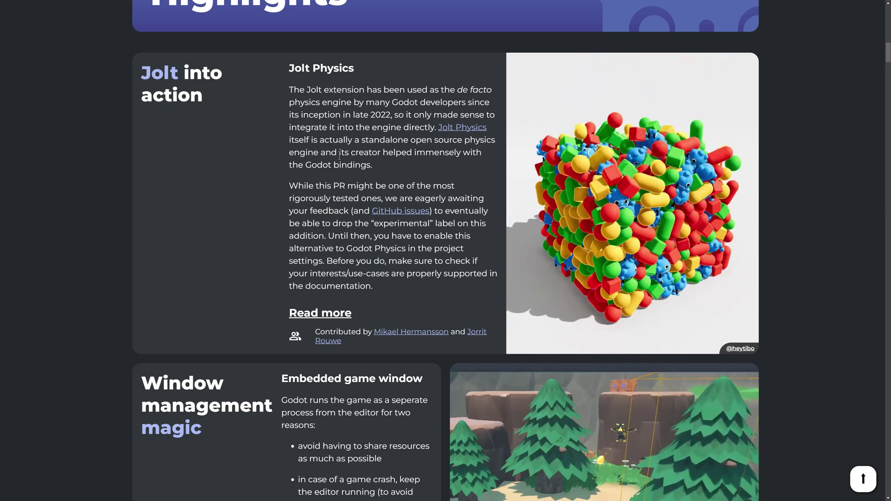
scroll(339, 155, "down", 2)
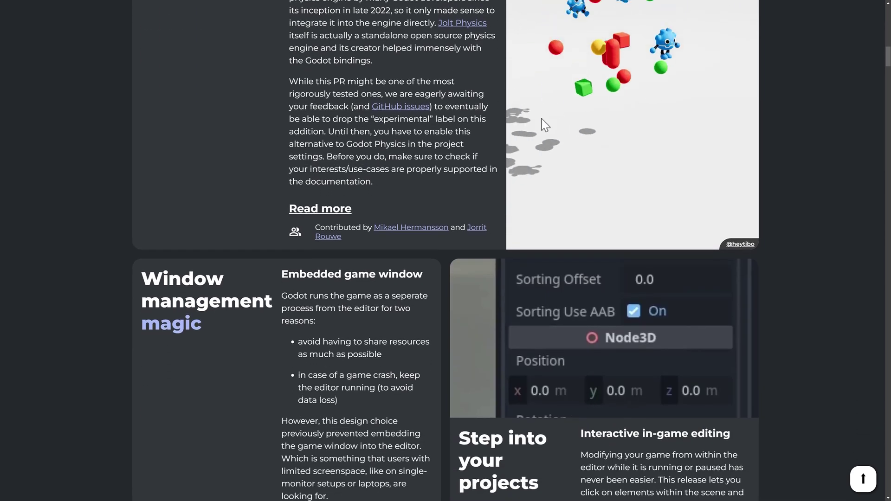
Scroll past the Window management and Step into your projects cards to the VR and Ubershaders cards.
scroll(557, 127, "down", 5)
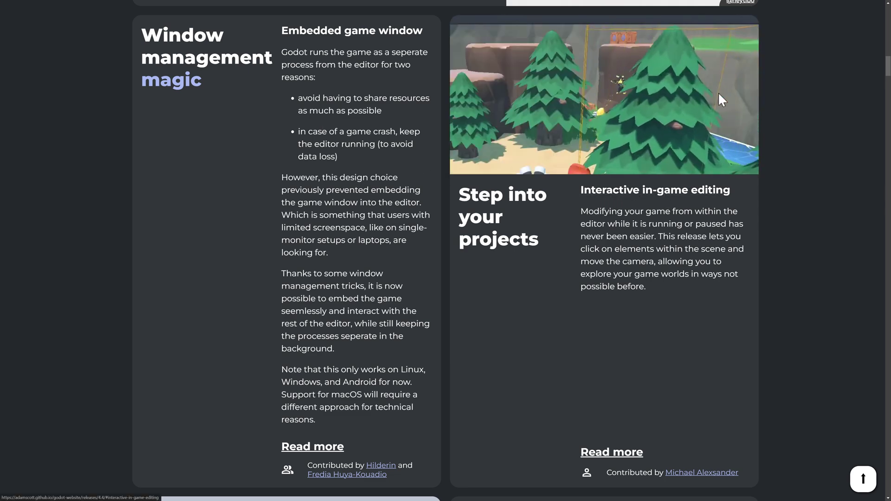
scroll(648, 231, "down", 10)
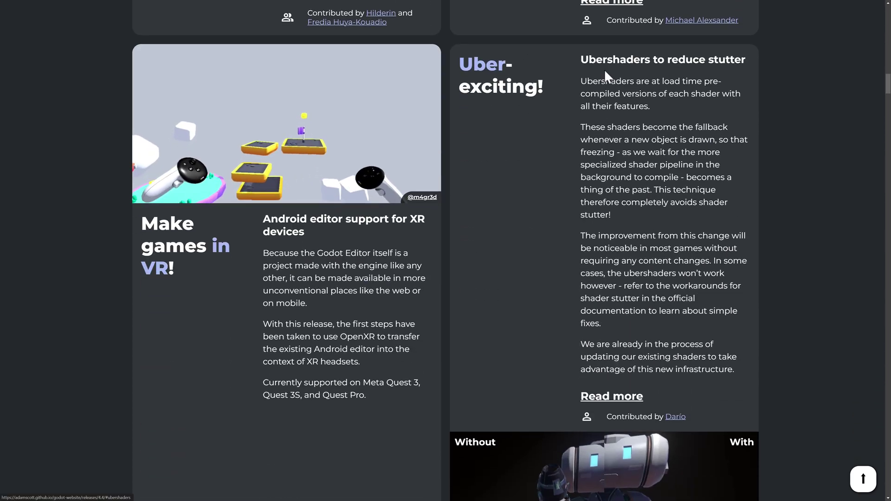
Scroll down to the Do you get the jitters? and AgX tone mapping cards.
scroll(547, 195, "down", 3)
scroll(550, 200, "down", 2)
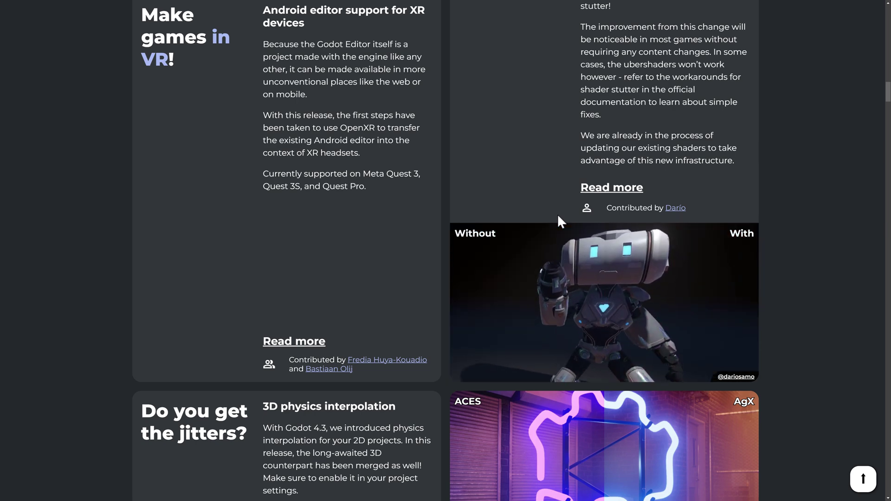
scroll(567, 232, "up", 5)
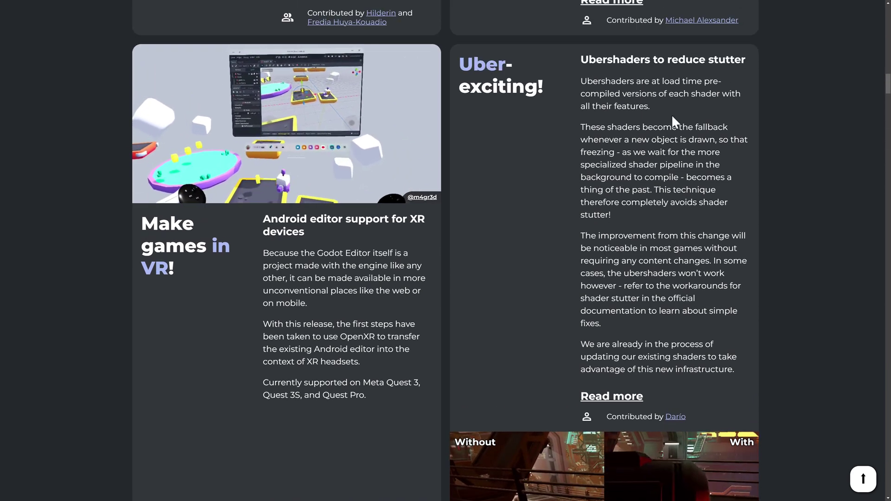
scroll(672, 114, "down", 1)
scroll(673, 114, "down", 2)
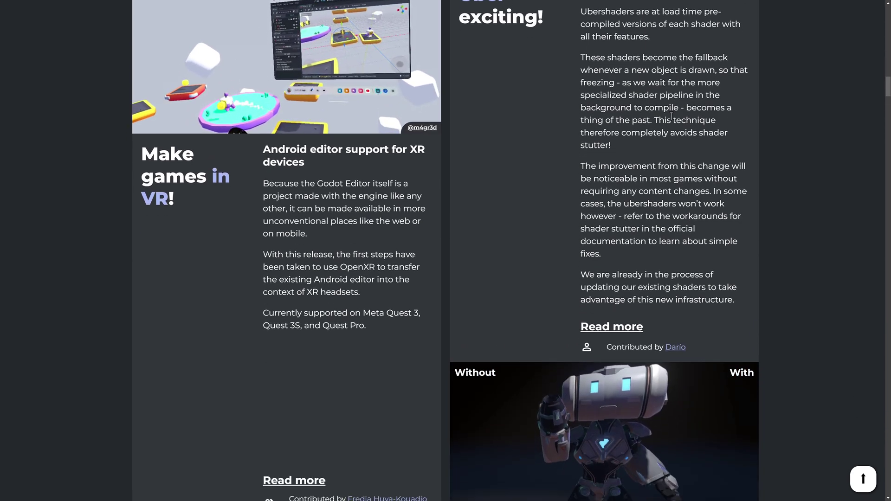
scroll(266, 46, "up", 2)
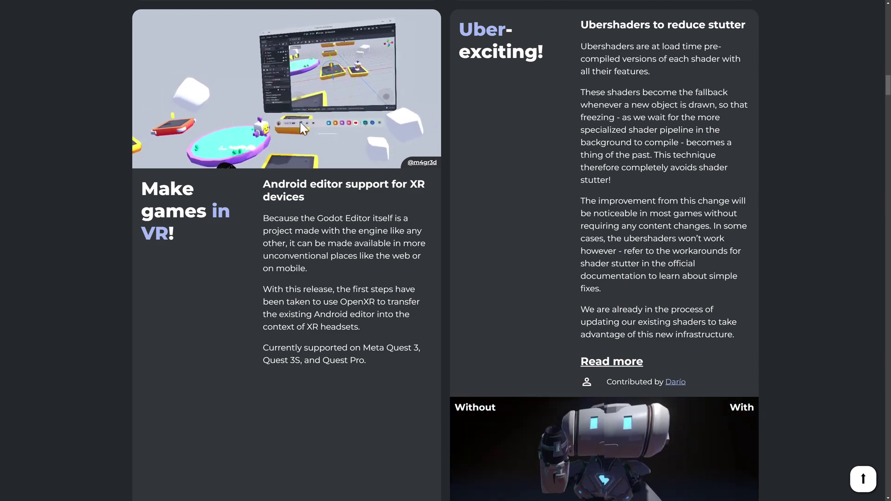
scroll(490, 230, "down", 1)
Read the AgX tone mapping card, briefly highlighting part of its description.
scroll(491, 235, "down", 10)
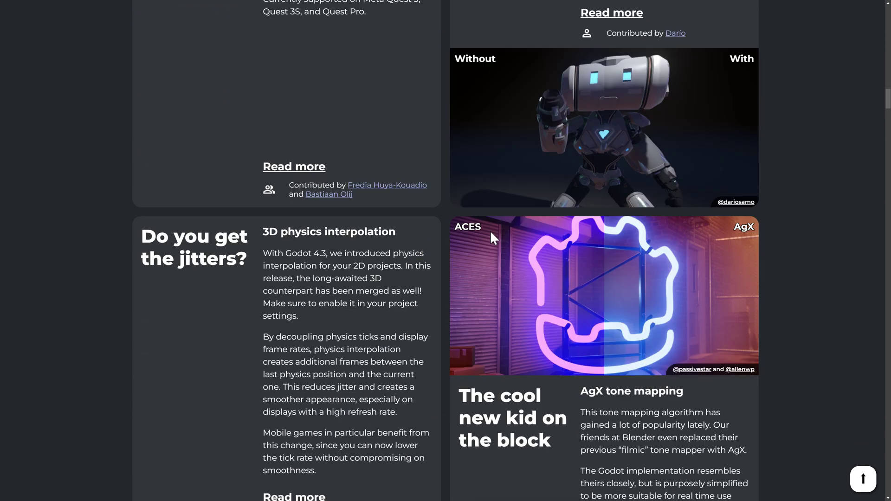
scroll(201, 120, "down", 1)
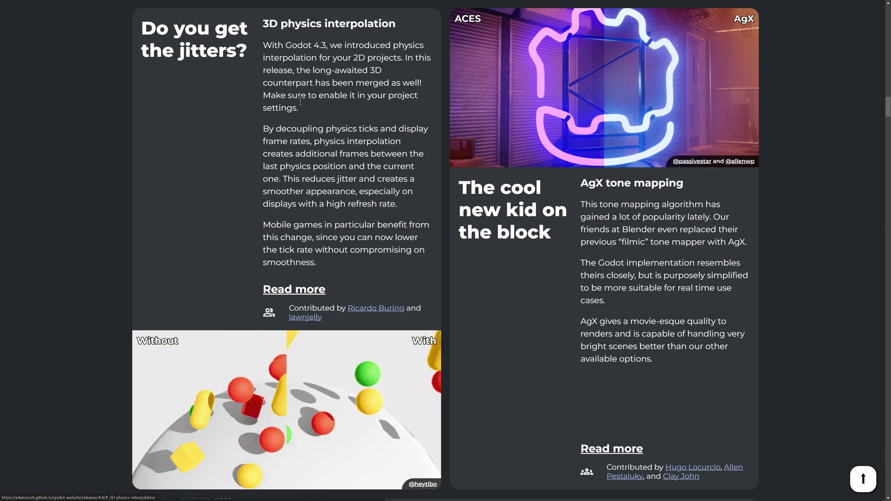
scroll(302, 102, "down", 2)
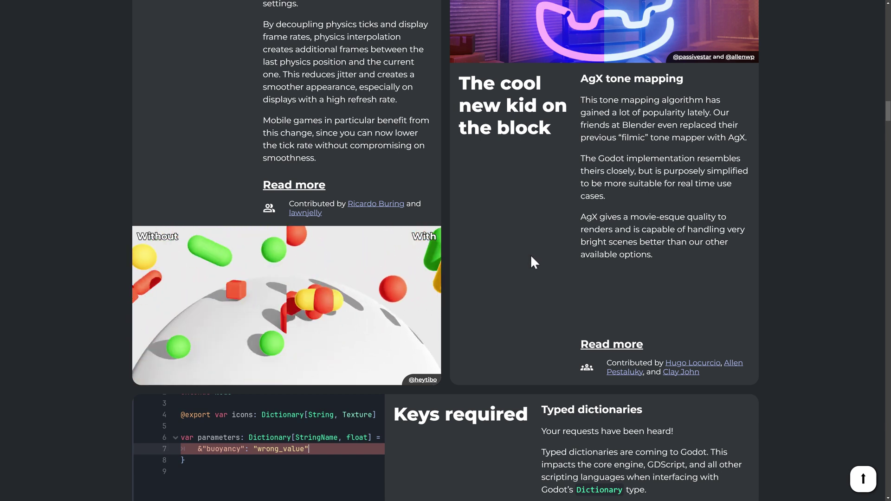
scroll(531, 260, "up", 3)
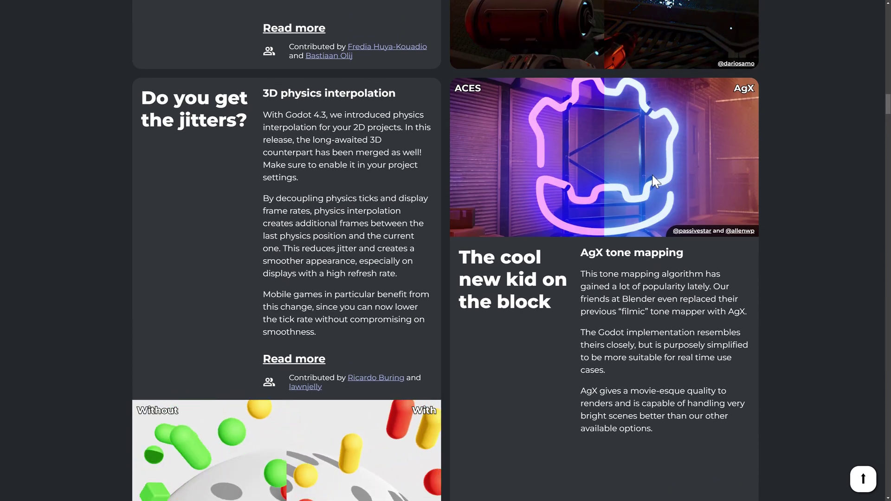
scroll(608, 139, "down", 2)
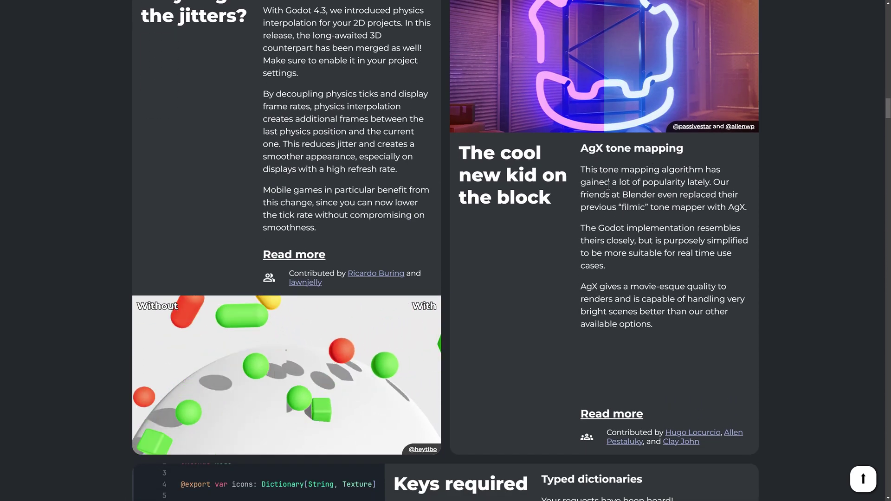
left_click_drag(611, 182, 749, 207)
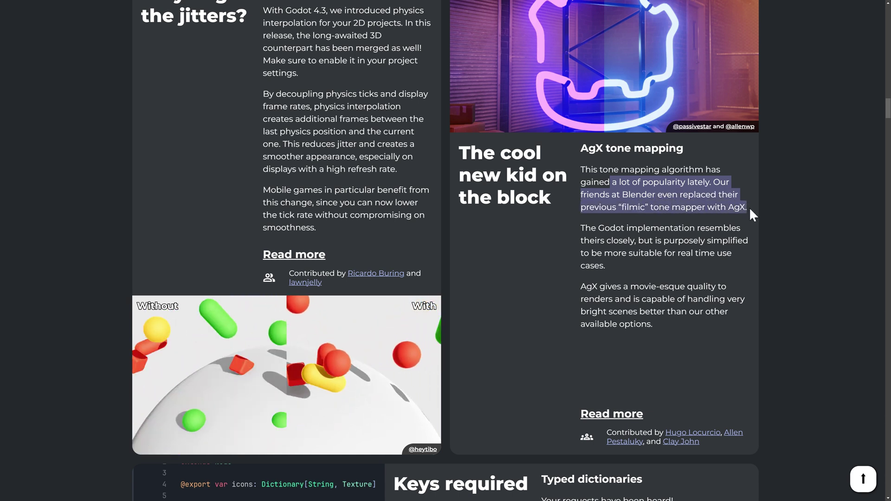
left_click(622, 216)
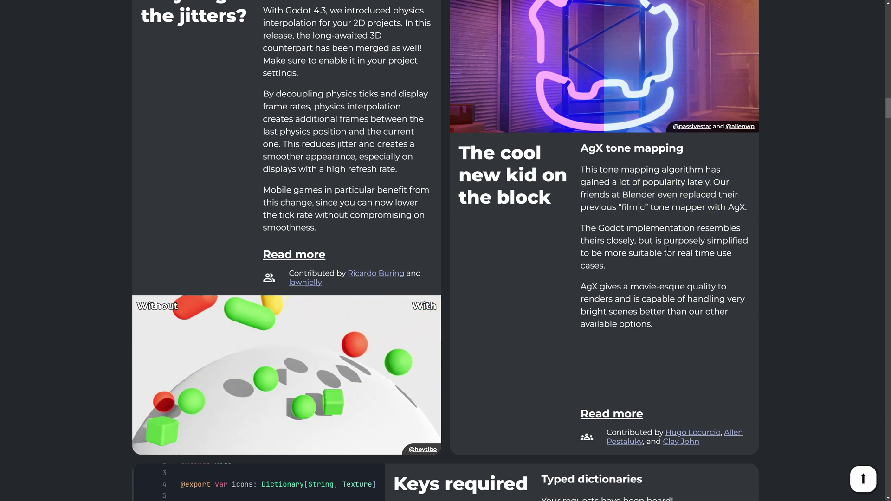
Scroll past the Typed dictionaries card to the General > Core Optimizations section.
scroll(604, 225, "down", 1)
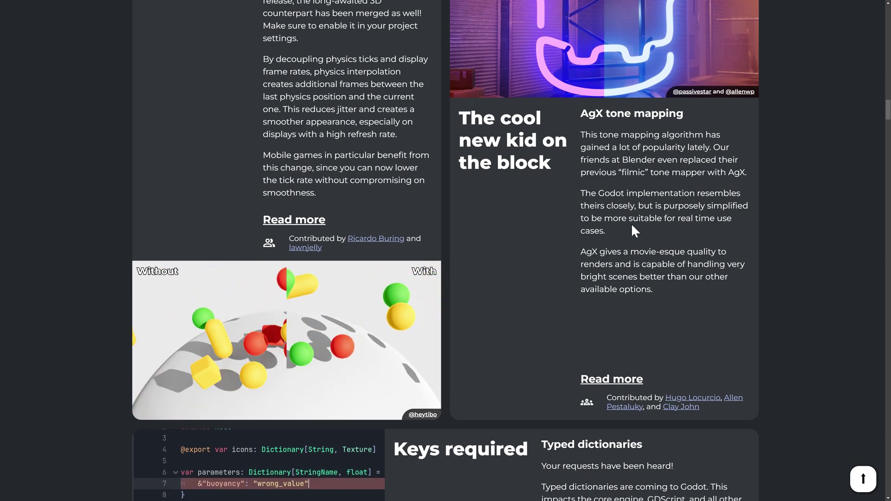
scroll(632, 225, "down", 1)
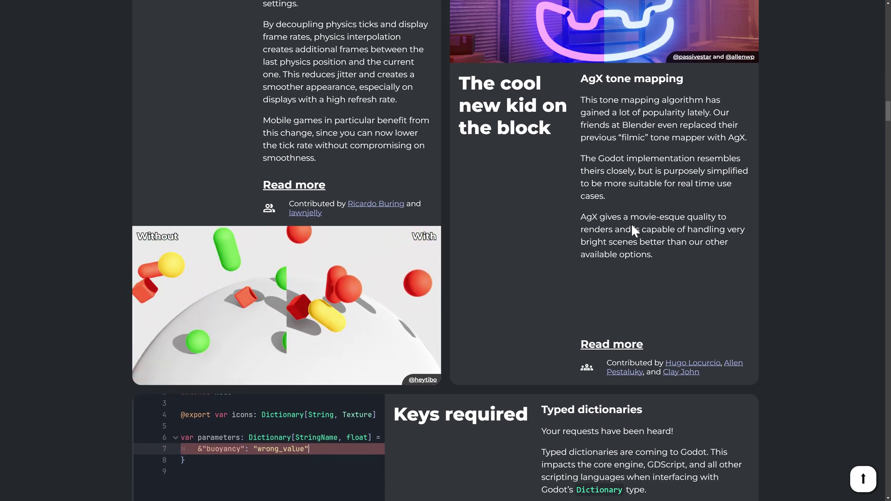
scroll(627, 186, "up", 3)
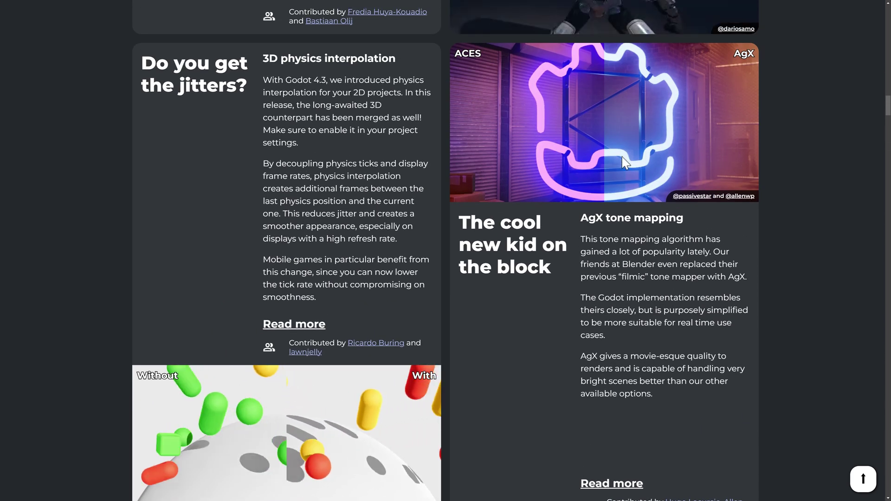
scroll(622, 157, "down", 2)
scroll(622, 157, "down", 3)
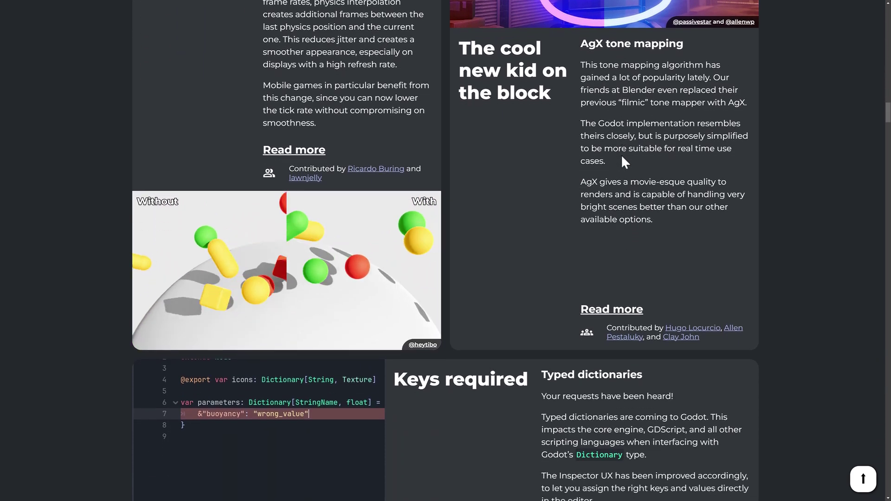
scroll(622, 158, "down", 3)
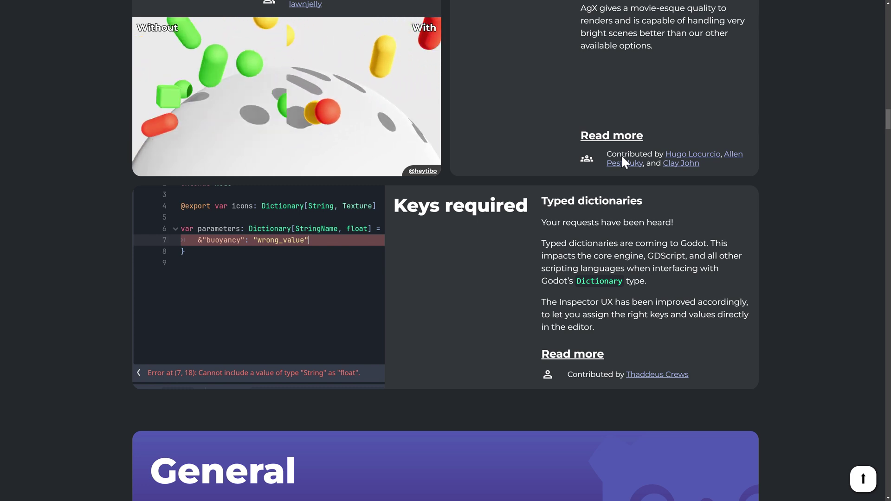
scroll(622, 156, "down", 1)
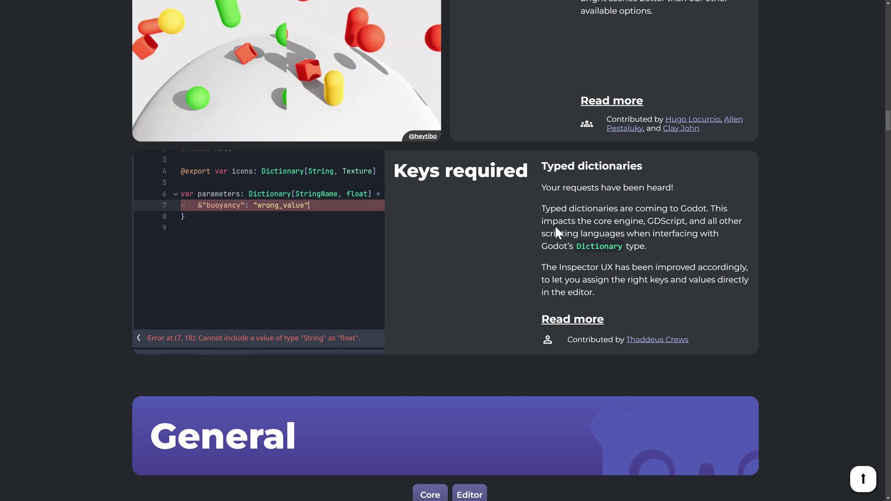
scroll(603, 195, "down", 1)
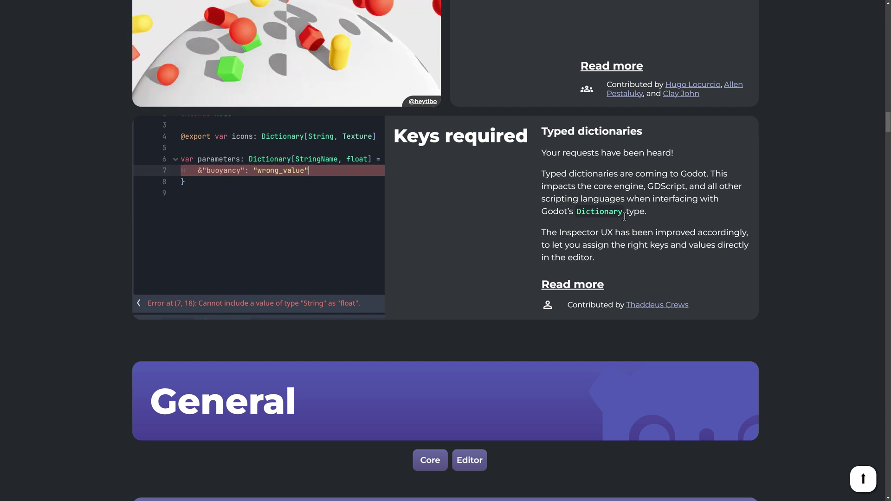
scroll(629, 217, "down", 2)
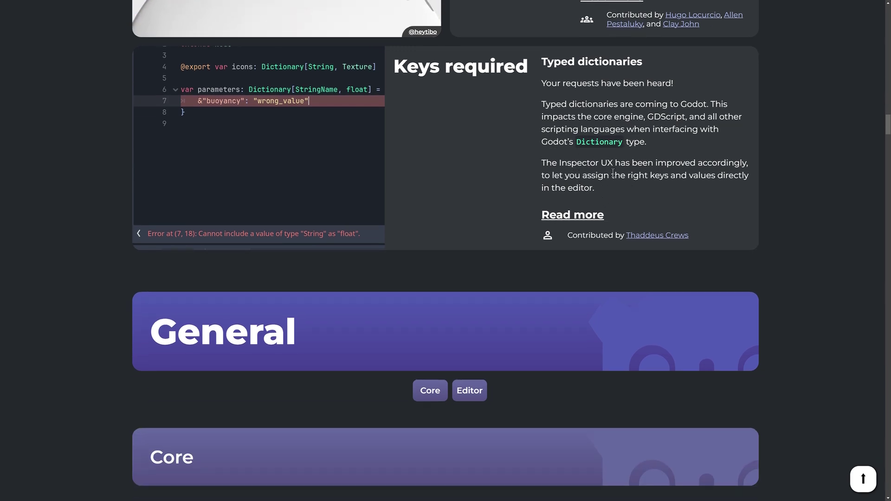
scroll(617, 176, "down", 1)
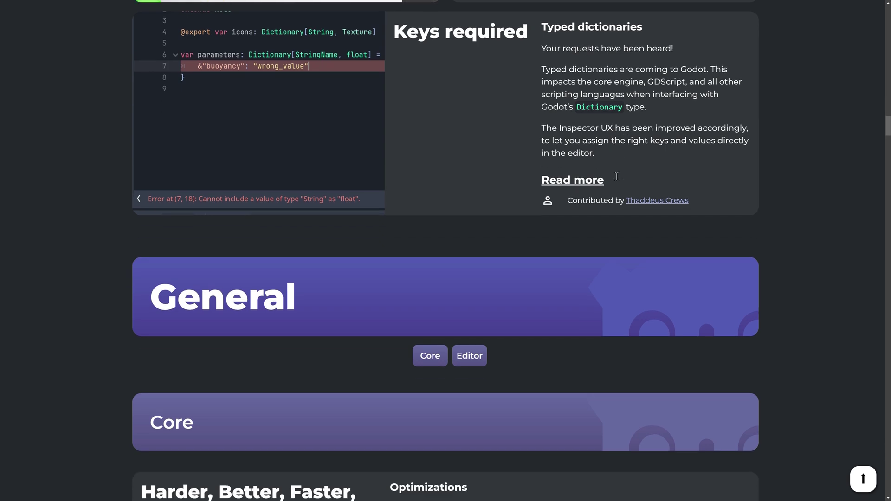
scroll(617, 177, "down", 7)
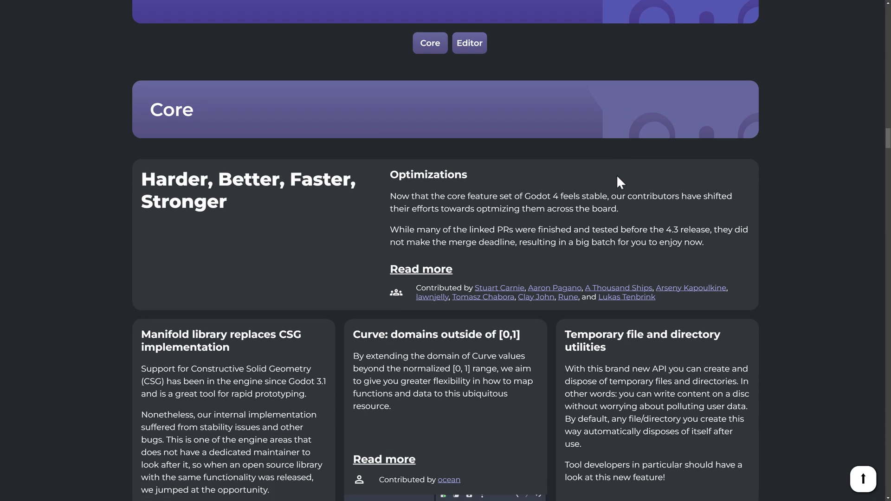
Scroll to the Temporary file card and briefly highlight its utilities description.
scroll(618, 176, "down", 2)
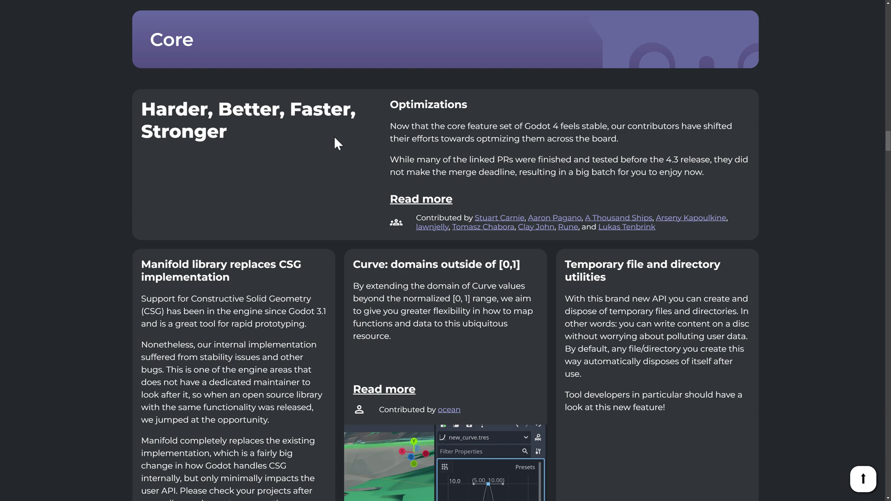
scroll(380, 146, "down", 3)
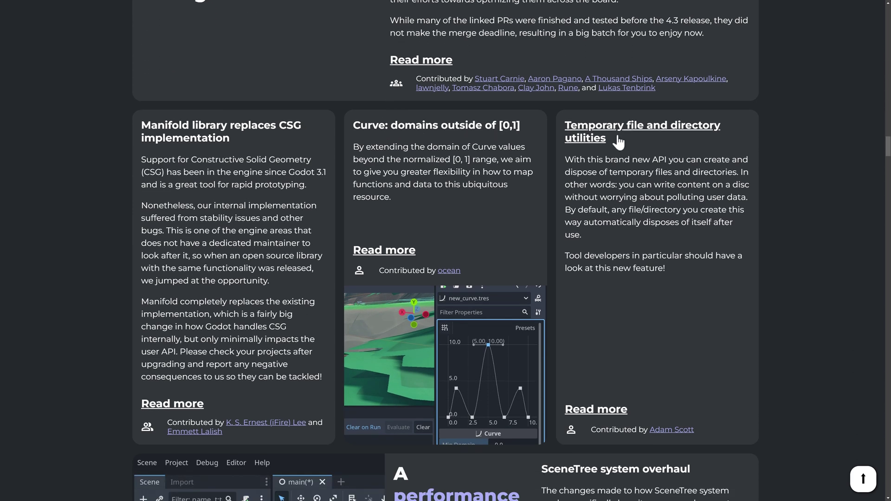
left_click_drag(669, 170, 693, 261)
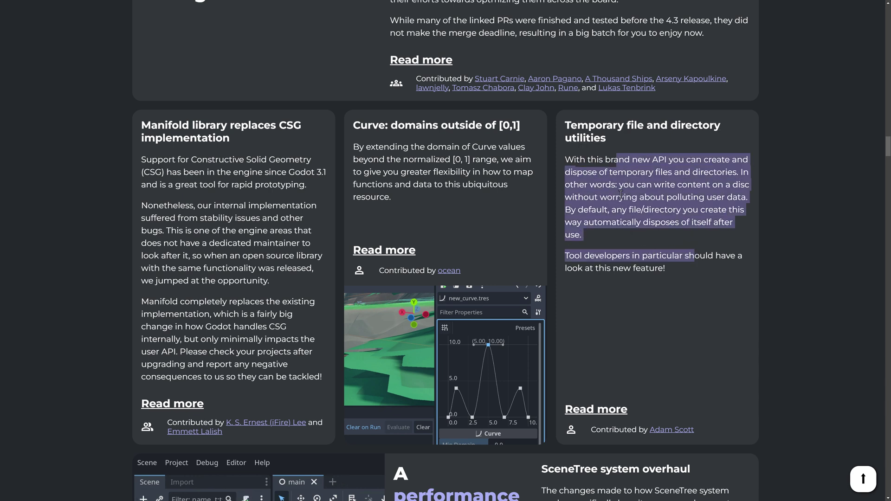
left_click(636, 151)
Scroll past the SceneTree overhaul card until the Editor section's Universal UID support shows.
scroll(181, 148, "up", 1)
scroll(182, 149, "down", 2)
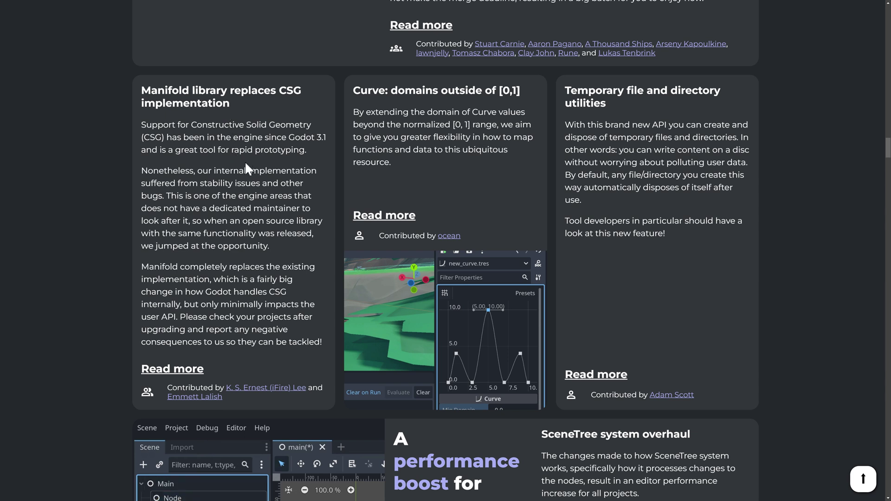
scroll(278, 175, "down", 2)
scroll(448, 191, "down", 1)
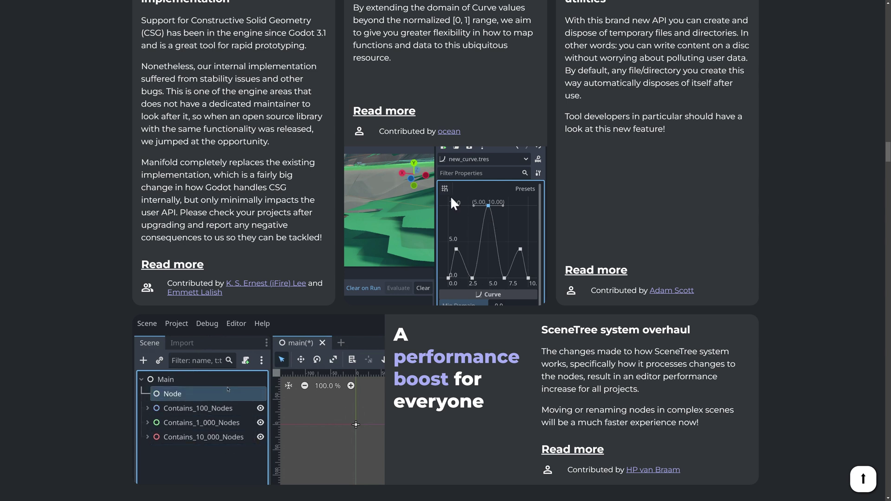
scroll(502, 265, "down", 5)
scroll(504, 264, "down", 1)
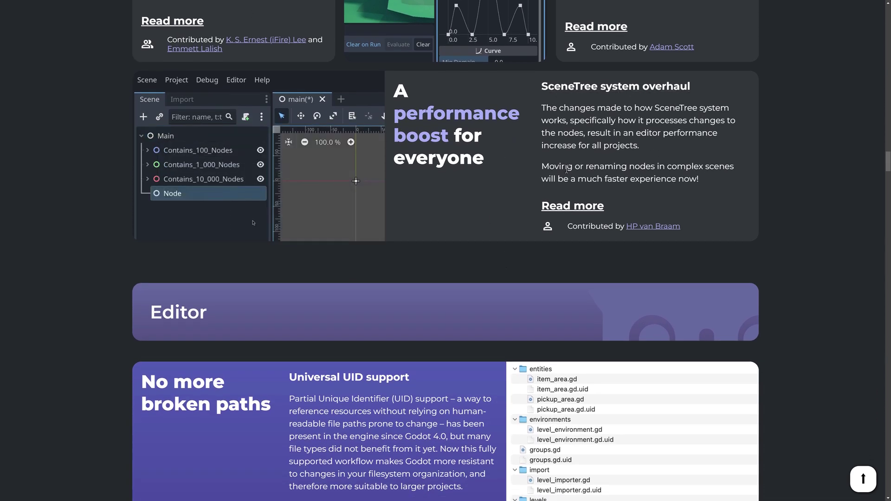
Select the Universal UID support heading.
scroll(566, 168, "down", 7)
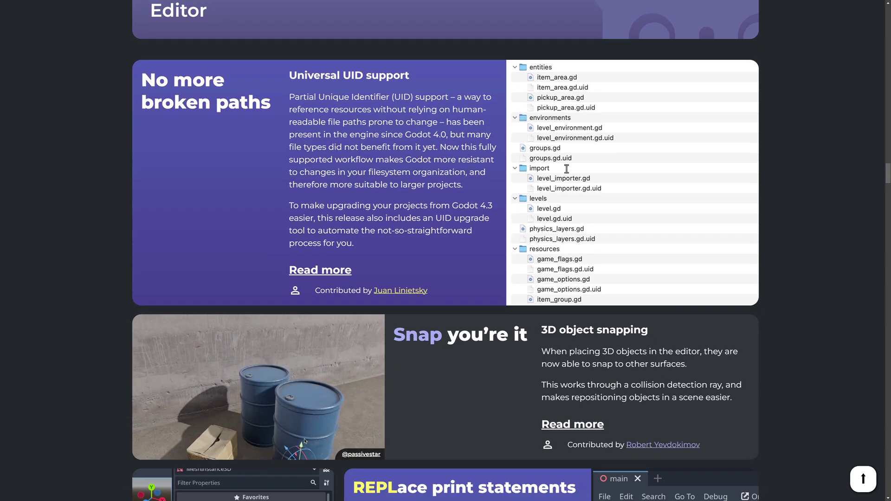
scroll(567, 168, "down", 2)
scroll(459, 115, "up", 2)
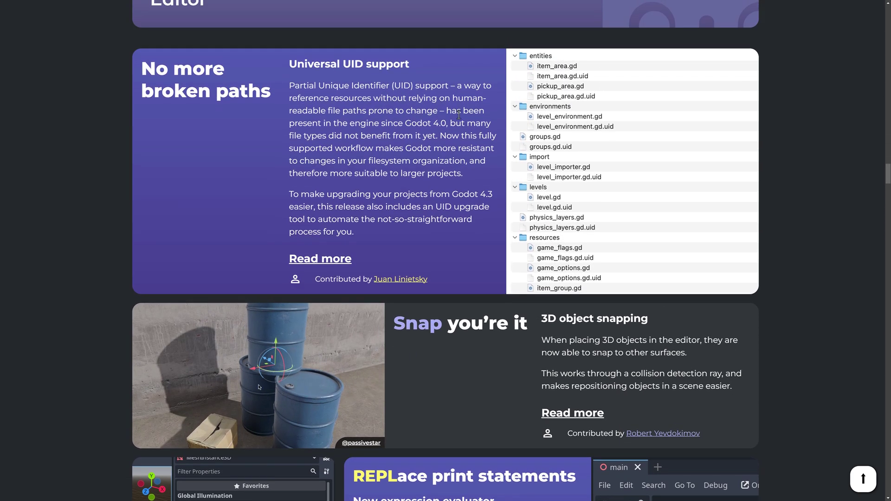
triple_click(285, 64)
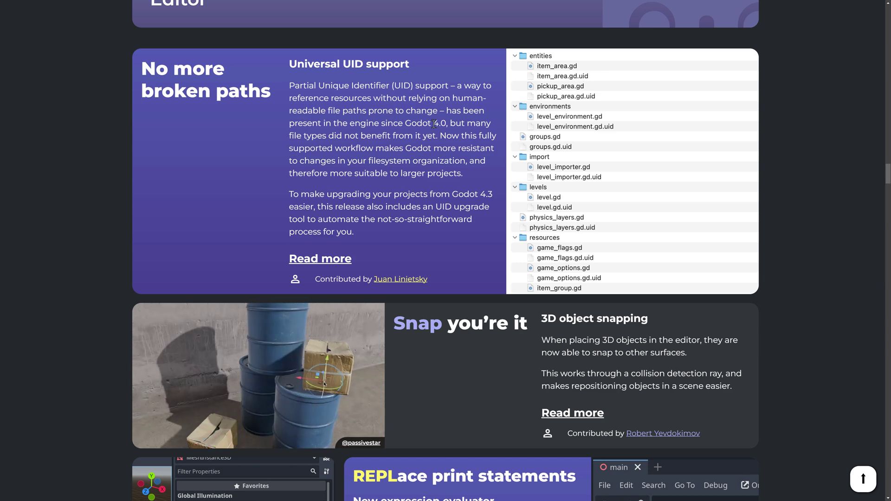
Scroll down to the Shadowmasks for LightmapGI and Persistent window state cards.
scroll(376, 113, "down", 1)
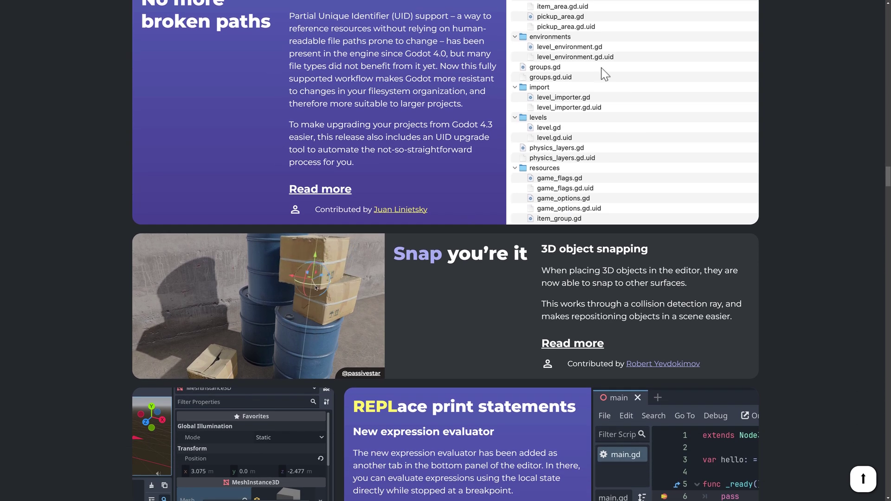
scroll(611, 70, "up", 2)
scroll(589, 133, "down", 6)
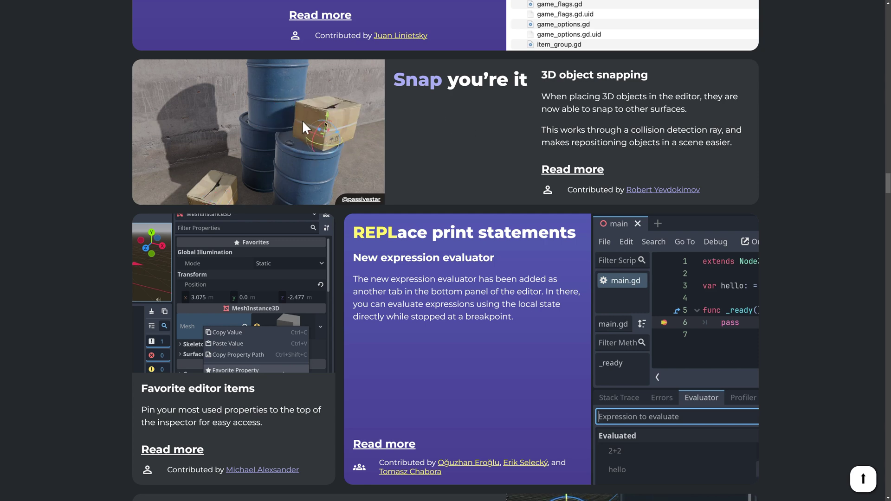
scroll(440, 116, "down", 3)
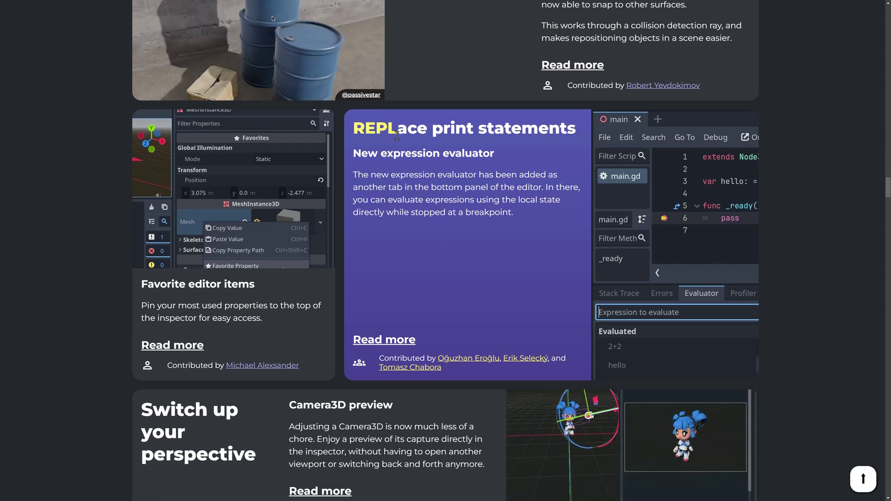
scroll(445, 157, "down", 1)
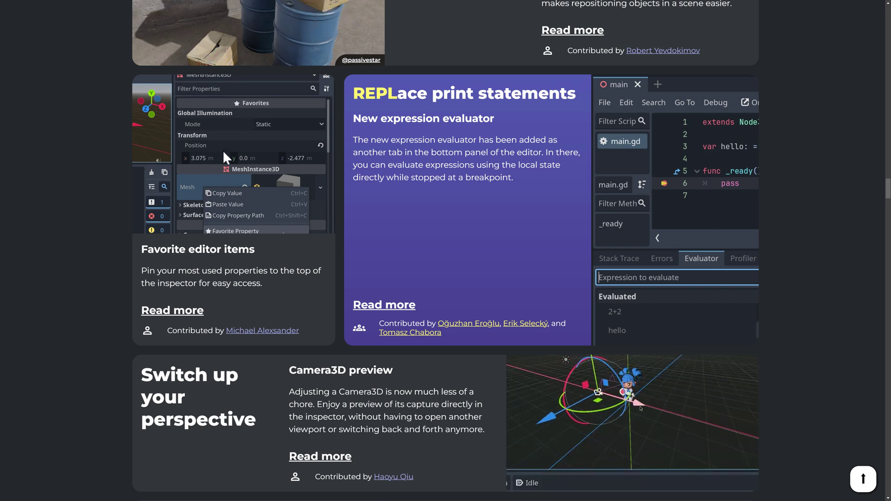
scroll(223, 150, "down", 1)
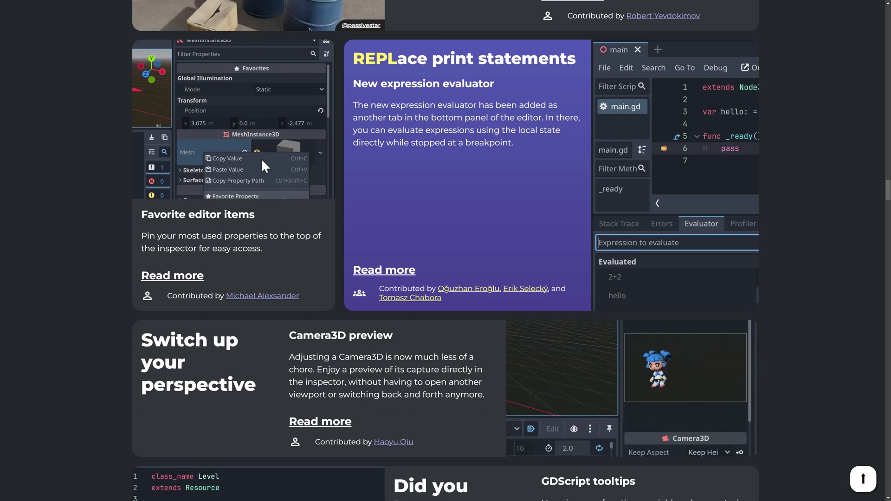
scroll(263, 162, "down", 6)
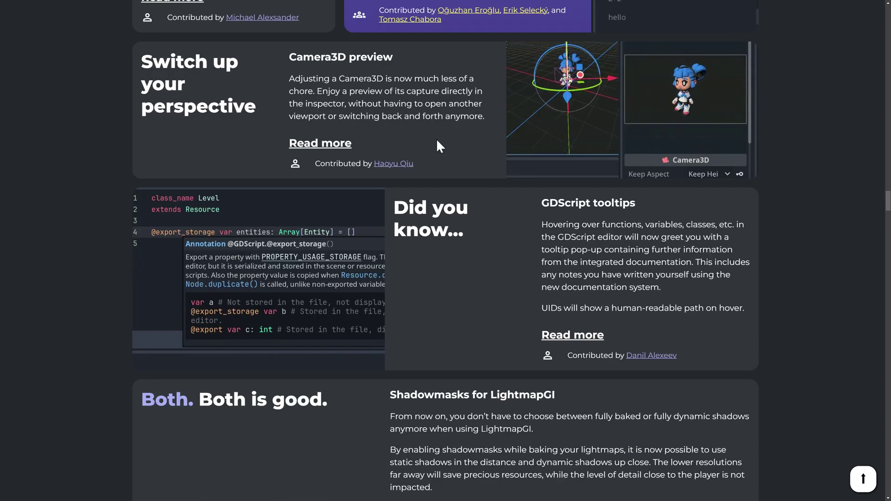
scroll(436, 139, "up", 7)
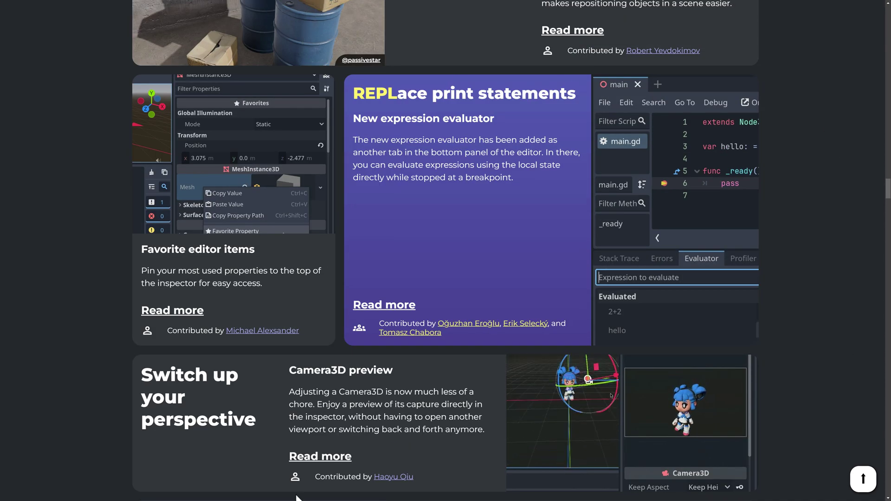
scroll(681, 240, "down", 5)
scroll(679, 241, "down", 5)
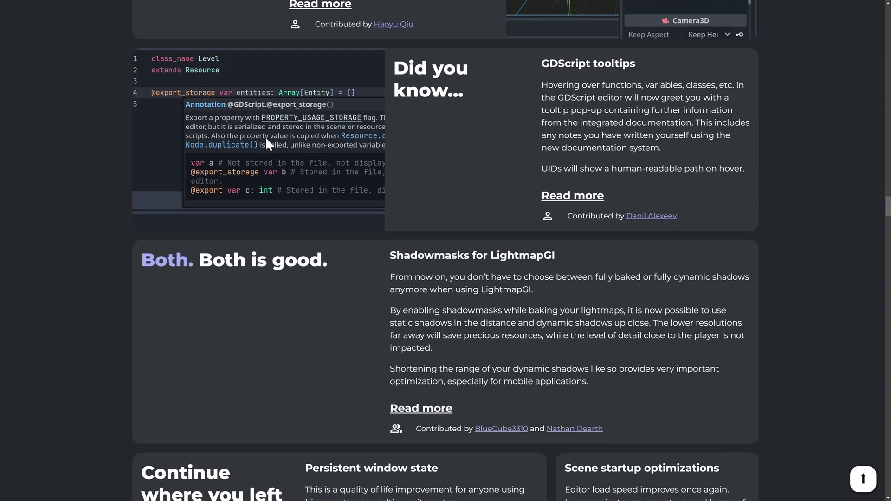
scroll(265, 137, "down", 5)
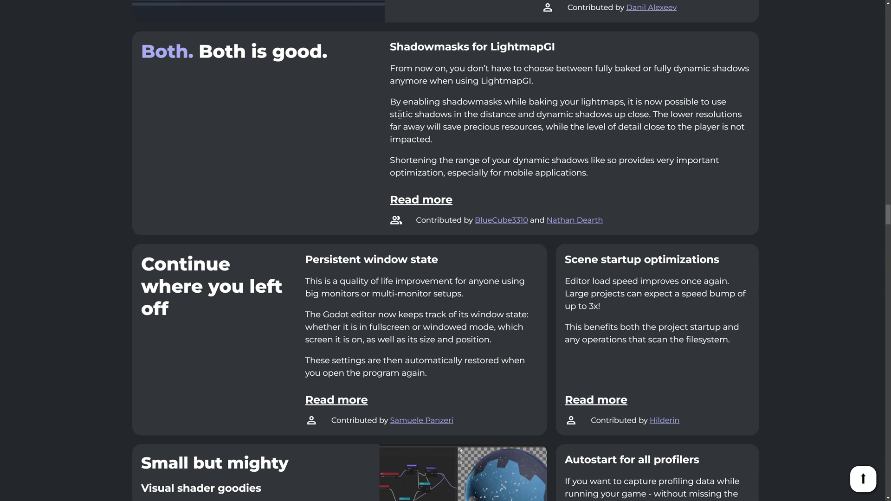
Highlight the Persistent window state text, then the Scene startup optimizations 'up to 3x' claim.
scroll(537, 118, "down", 5)
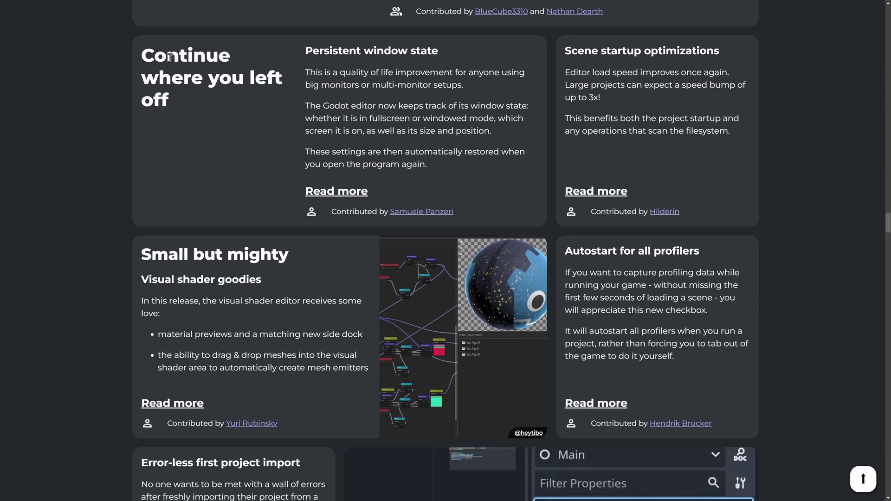
left_click_drag(178, 59, 492, 152)
left_click(492, 151)
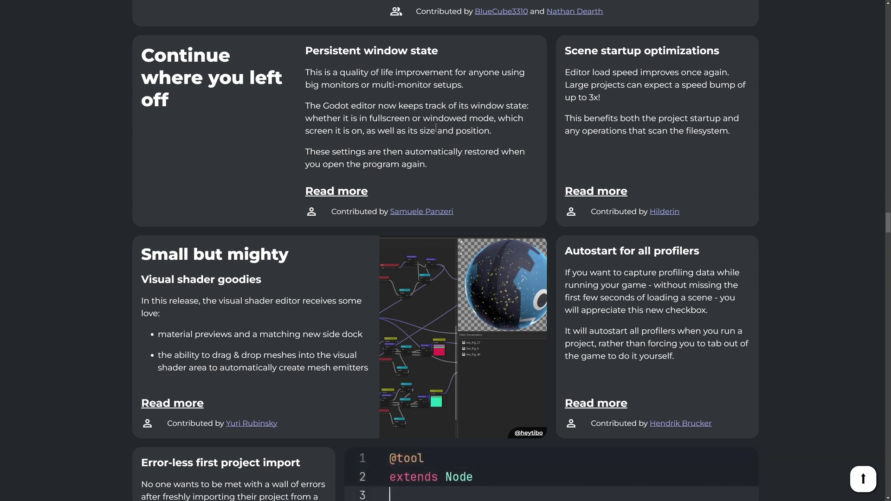
left_click_drag(593, 56, 675, 100)
left_click(673, 93)
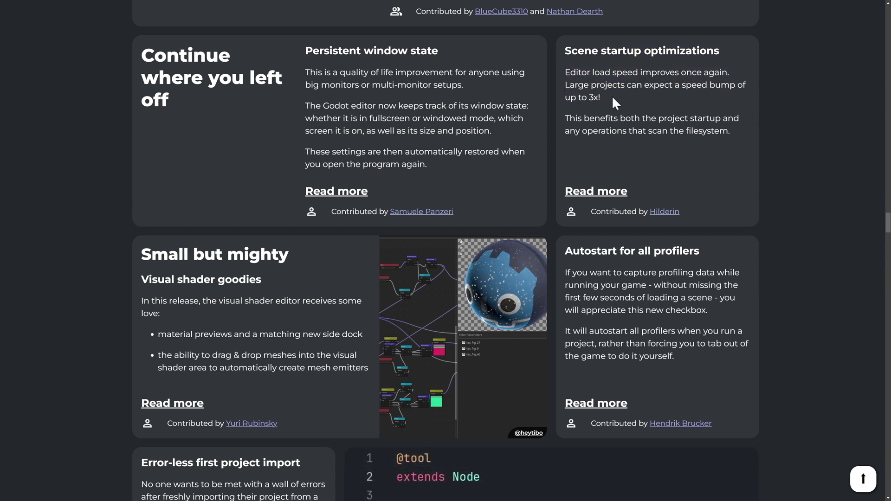
mouse_move(603, 97)
left_mouse_down()
mouse_move(561, 77)
mouse_move(595, 92)
left_mouse_up()
scroll(599, 99, "down", 4)
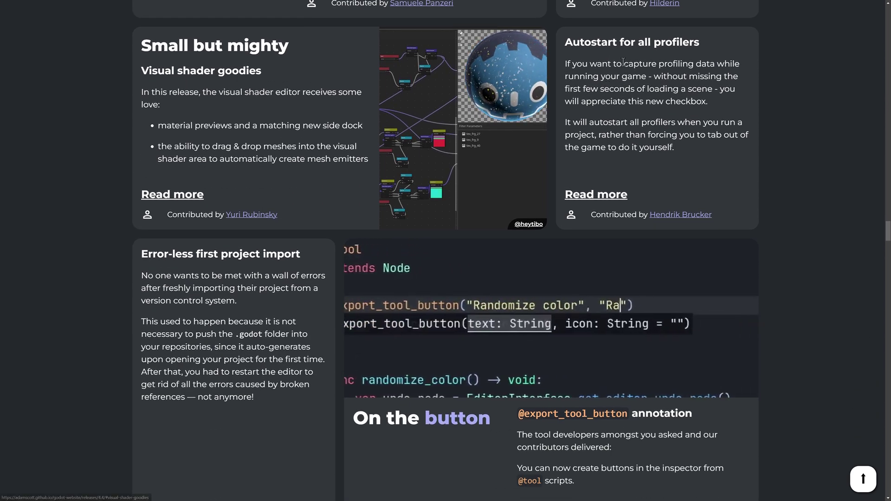
scroll(664, 59, "down", 3)
scroll(664, 59, "down", 2)
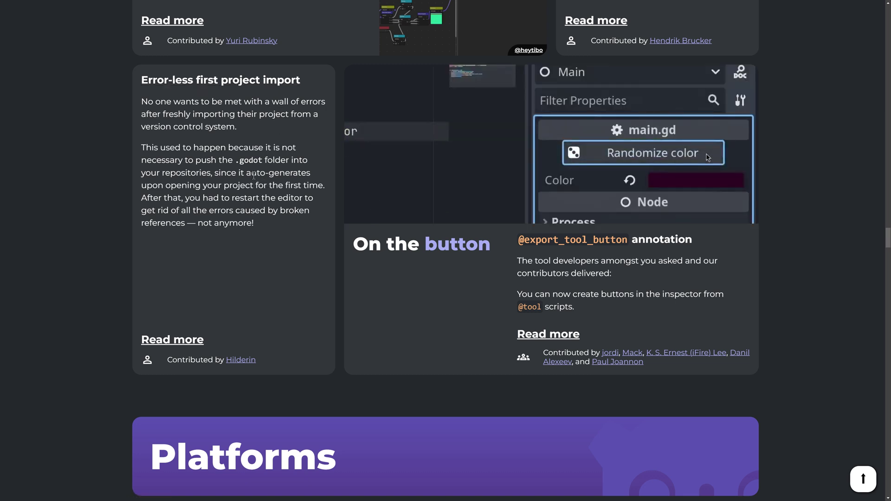
scroll(254, 175, "down", 3)
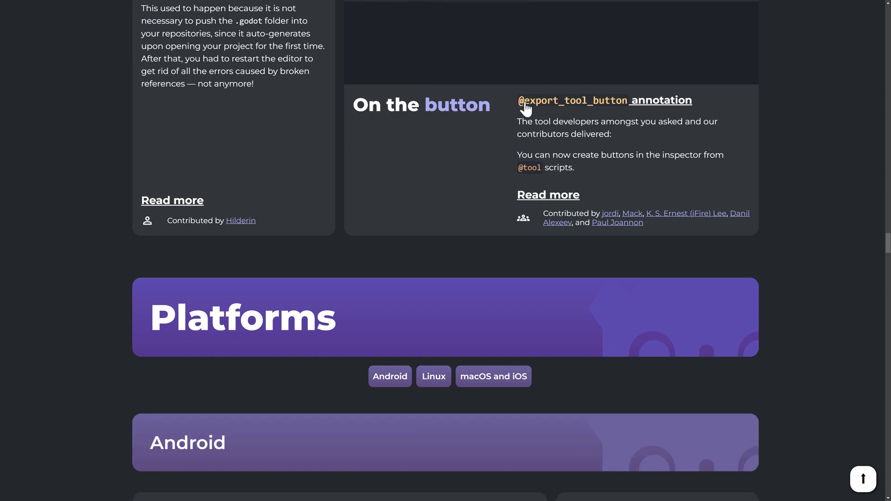
Scroll through the Android and Linux notes and highlight the Apple game controller improvements text.
scroll(594, 167, "down", 3)
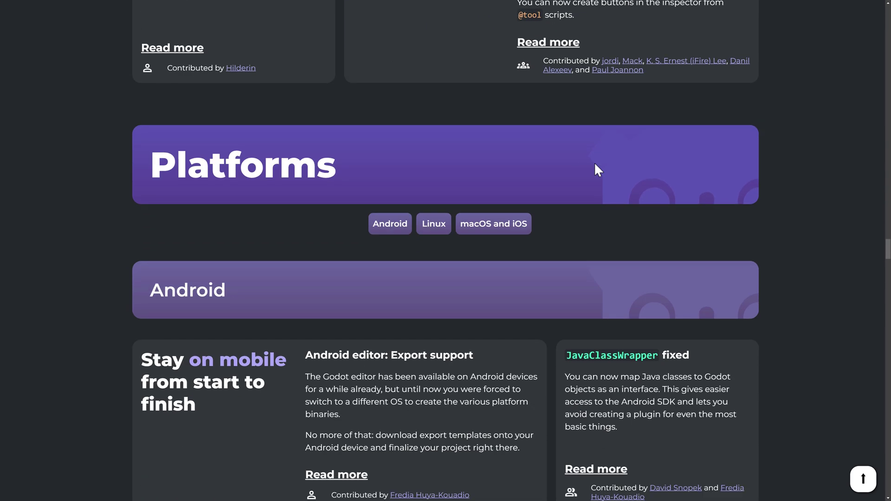
scroll(595, 163, "down", 4)
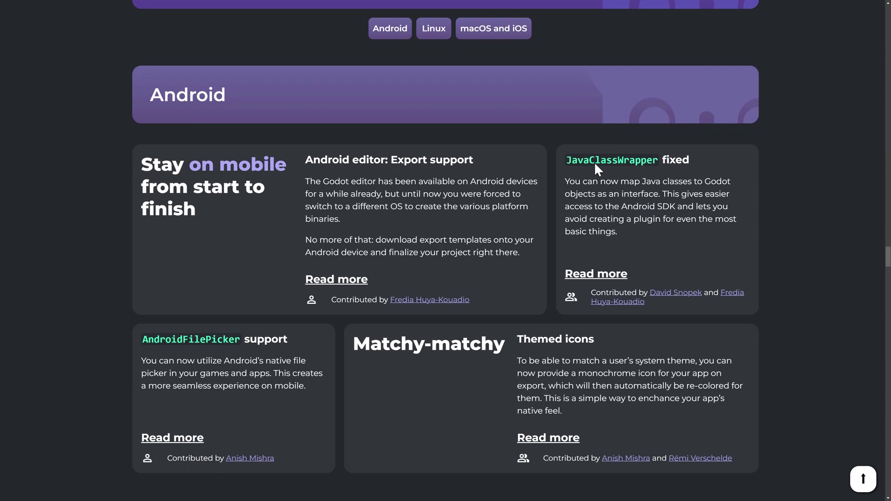
scroll(595, 166, "up", 1)
scroll(595, 167, "down", 1)
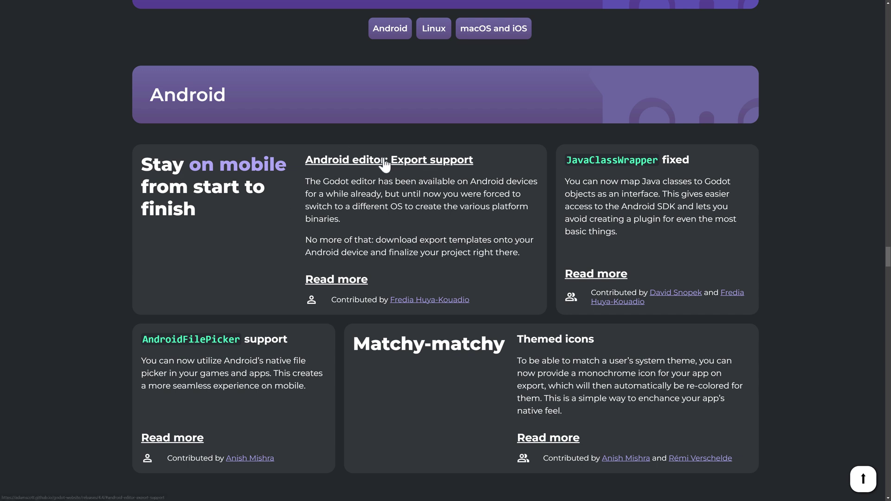
scroll(403, 222, "down", 2)
scroll(560, 225, "down", 8)
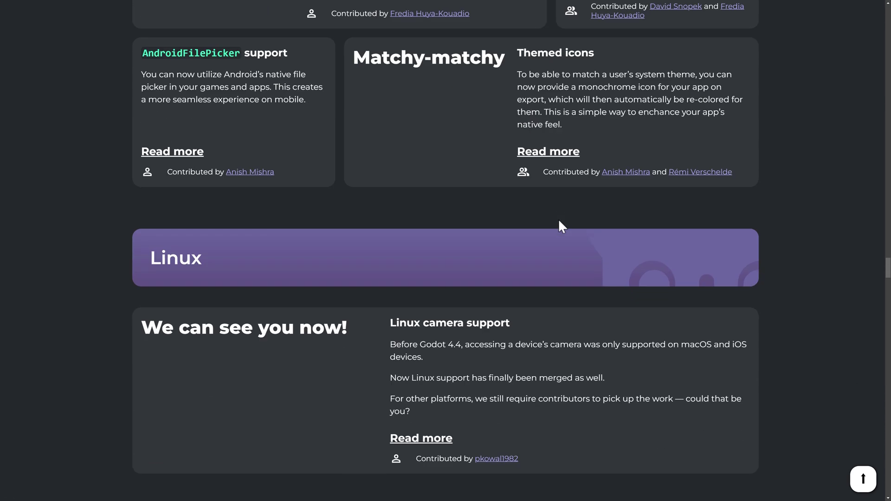
scroll(458, 122, "down", 5)
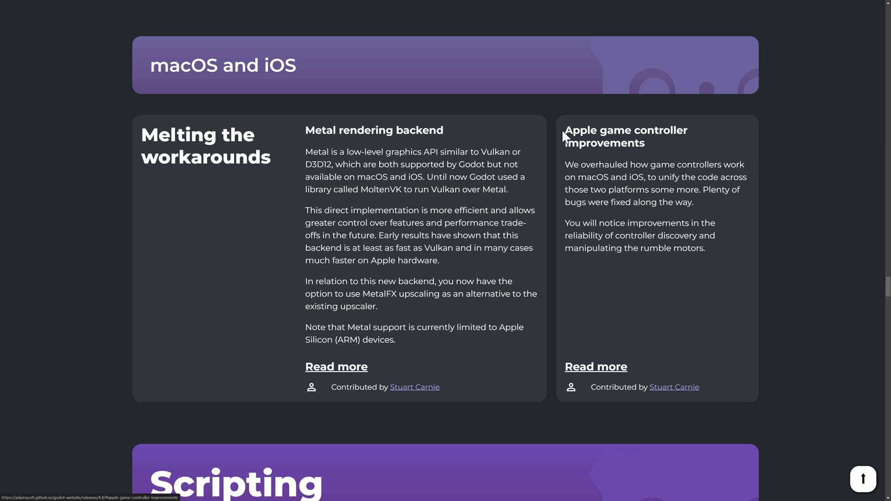
left_click_drag(563, 134, 730, 255)
left_click(730, 255)
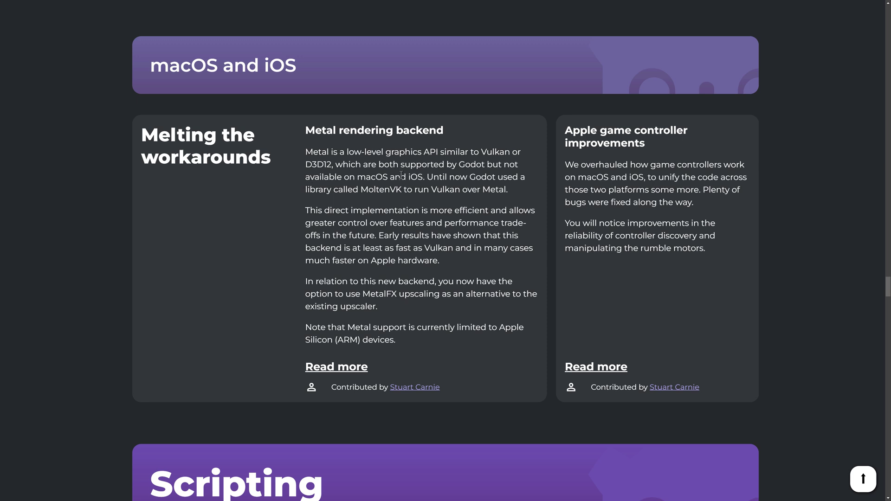
Highlight and then clear the Metal paragraphs.
scroll(377, 279, "down", 2)
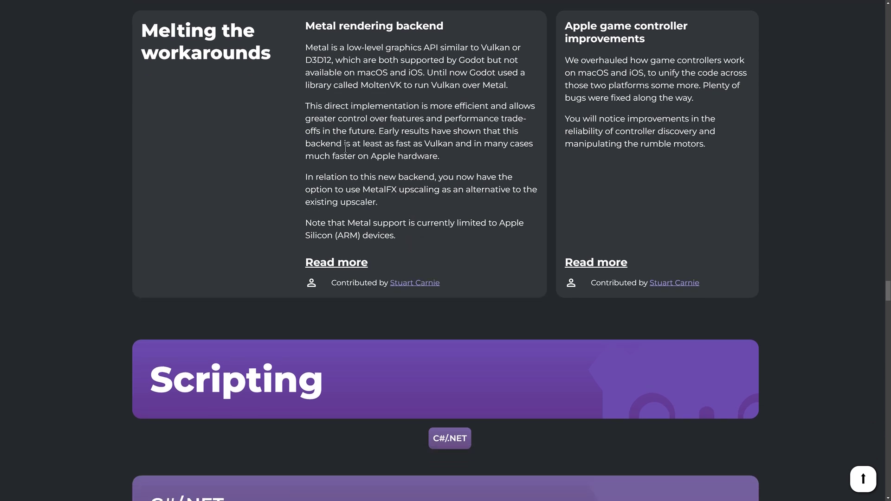
scroll(348, 149, "down", 2)
left_click_drag(403, 158, 305, 4)
left_click(335, 140)
In the C#/.NET notes, highlight the .NET 6, minimum .NET 8, Mono and C# mentions.
scroll(349, 138, "down", 2)
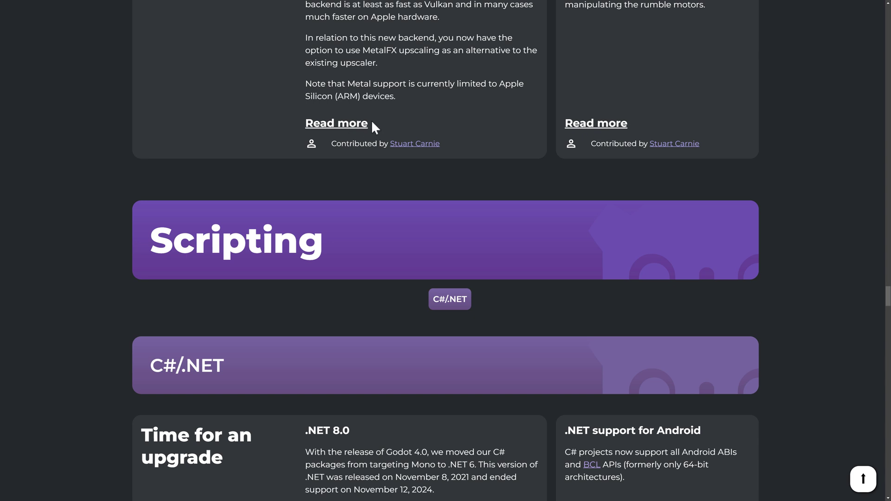
scroll(374, 126, "down", 5)
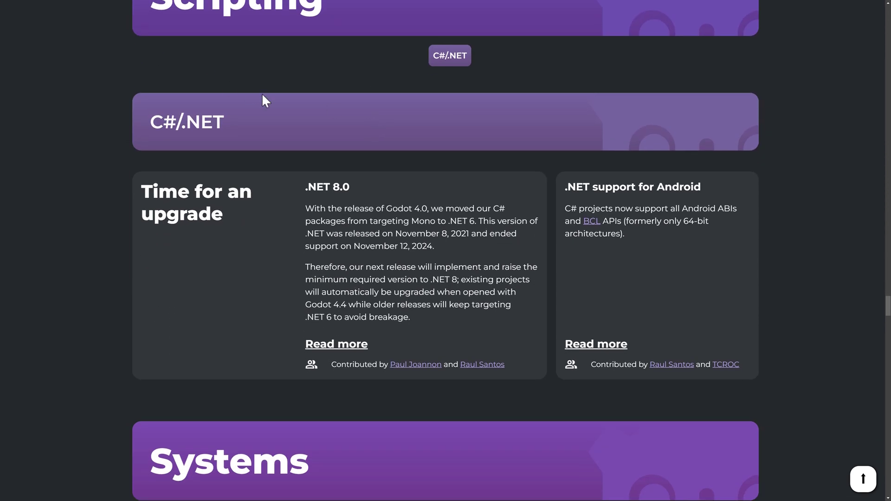
scroll(229, 171, "down", 2)
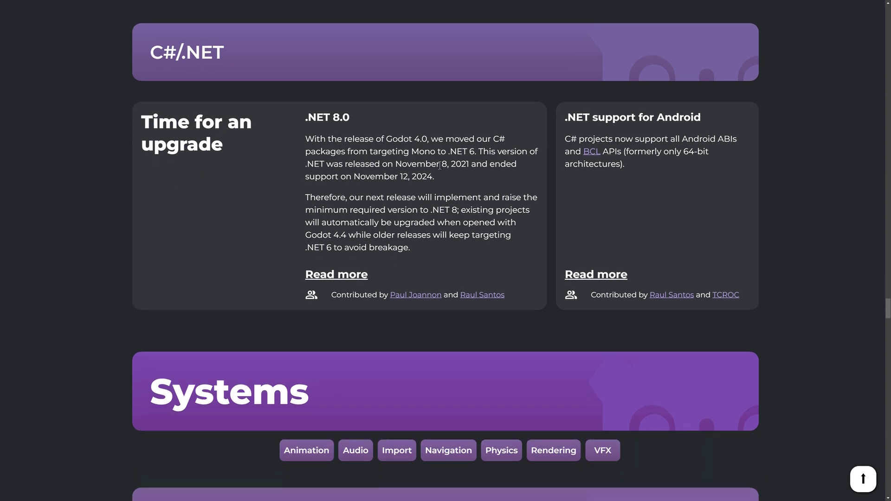
mouse_move(442, 161)
left_mouse_down()
mouse_move(475, 152)
mouse_move(451, 154)
left_mouse_up()
left_click_drag(401, 210, 453, 207)
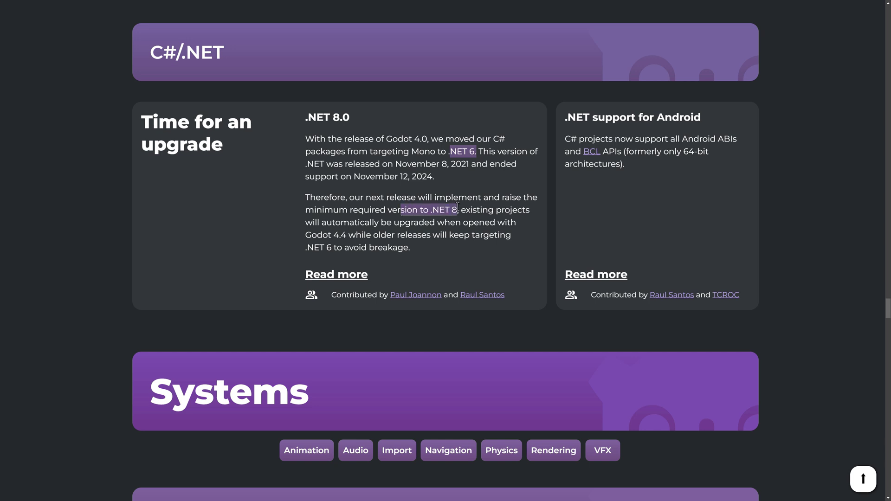
left_click(404, 205)
scroll(405, 204, "down", 2)
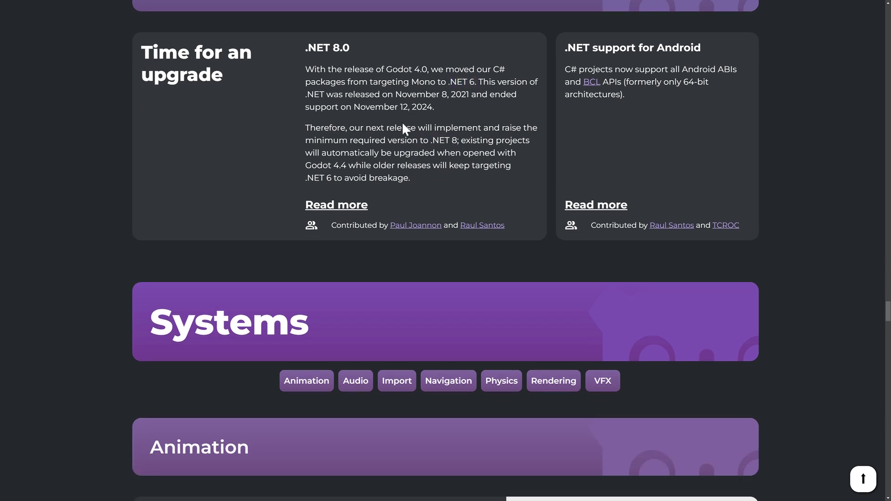
double_click(432, 81)
double_click(461, 81)
left_click(474, 84)
left_click_drag(507, 73, 495, 70)
Scroll to the Systems section's Animation cards showing LookAtModifier3D and SpringBoneSimulator3D.
scroll(446, 138, "down", 1)
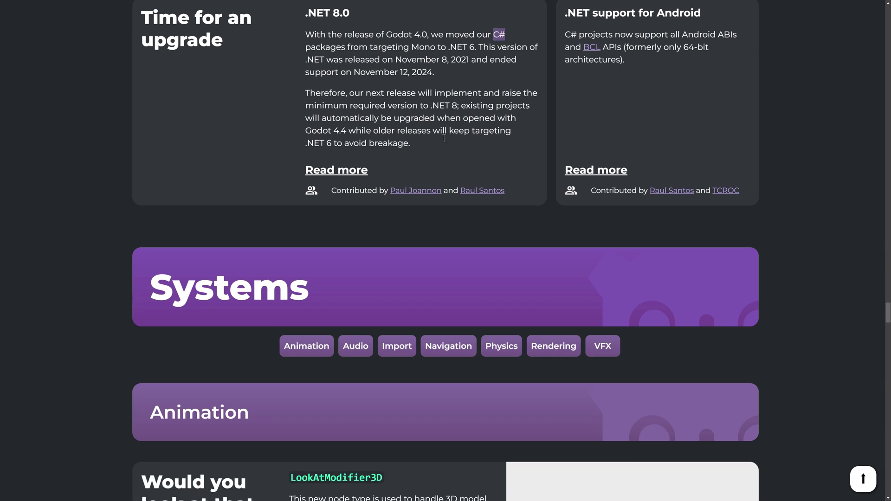
scroll(445, 144, "up", 2)
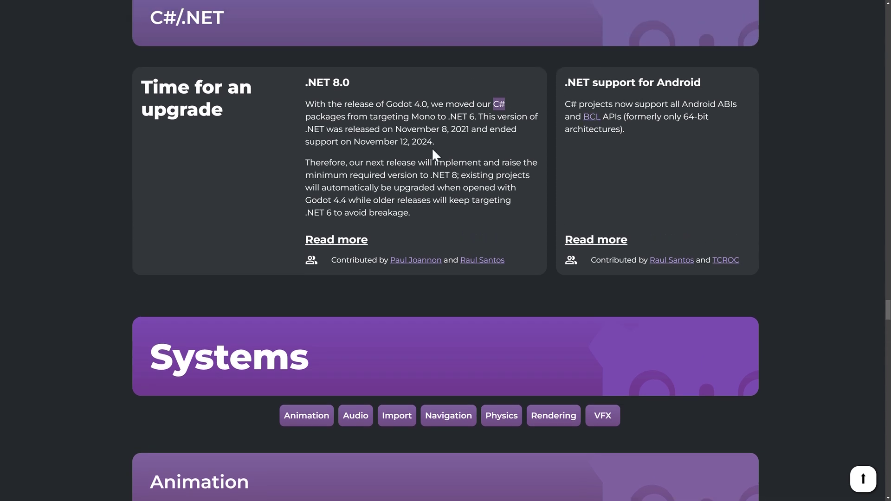
scroll(435, 154, "down", 1)
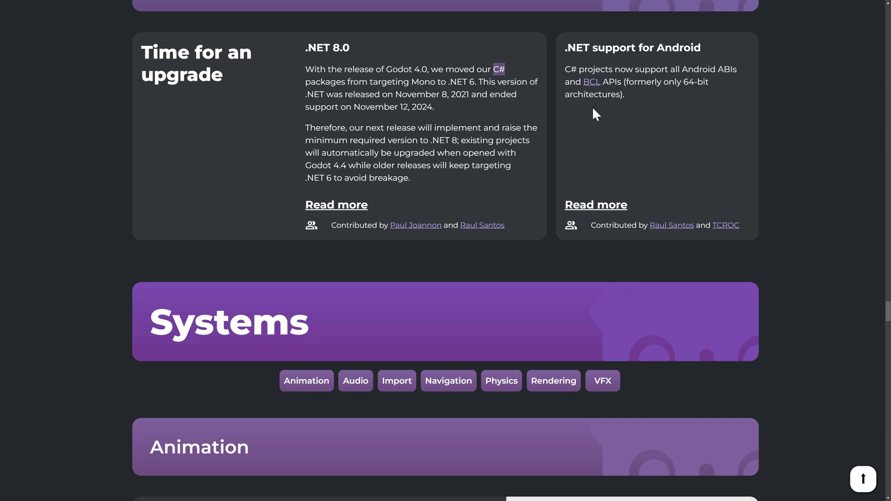
scroll(662, 62, "down", 6)
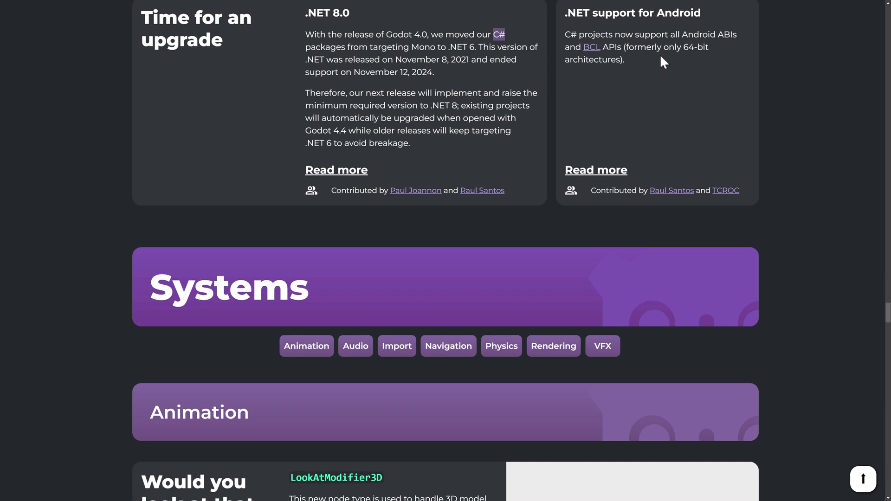
Scroll to the Audio notes and highlight the sentence comparing WAV to OGG Vorbis loading.
scroll(661, 60, "down", 3)
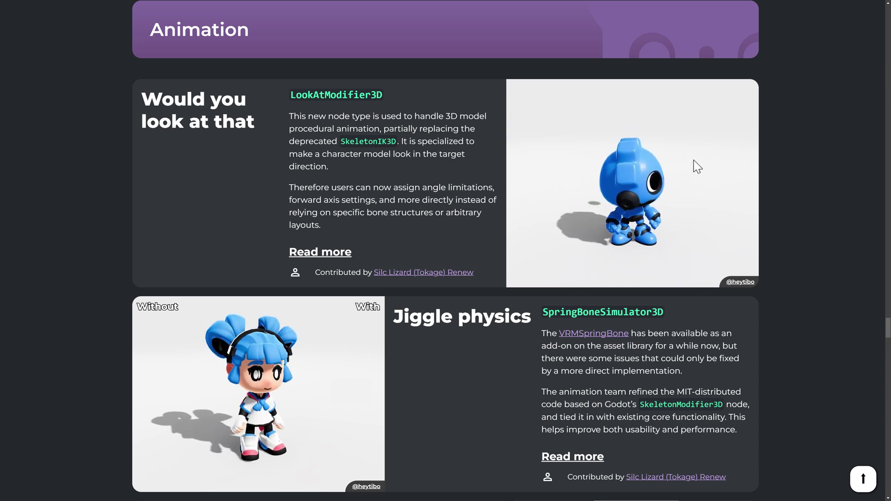
scroll(552, 195, "down", 4)
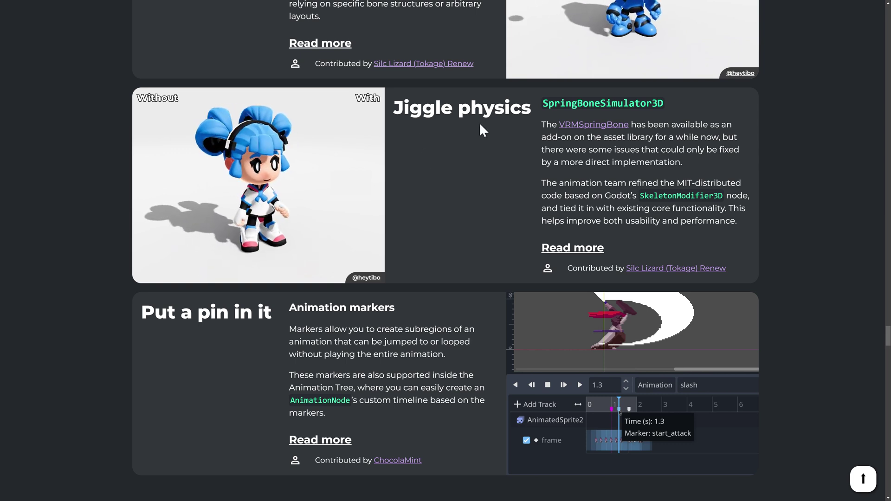
scroll(481, 129, "down", 4)
scroll(480, 123, "down", 1)
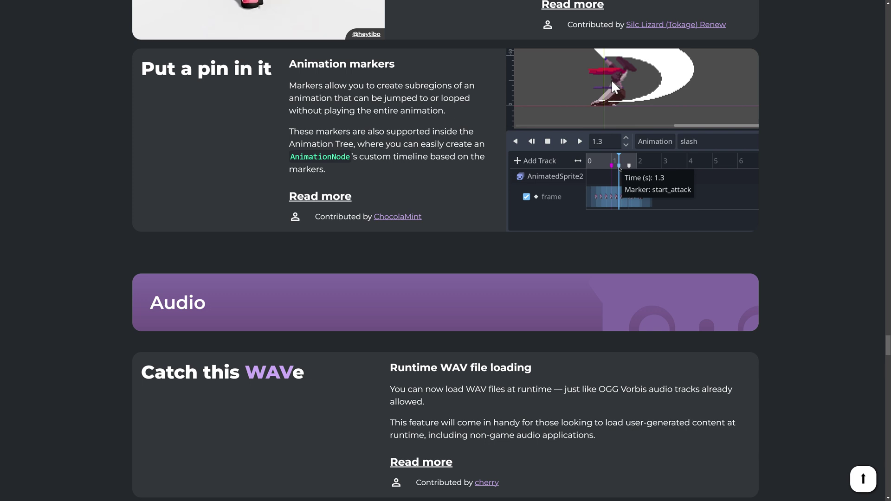
scroll(602, 95, "down", 1)
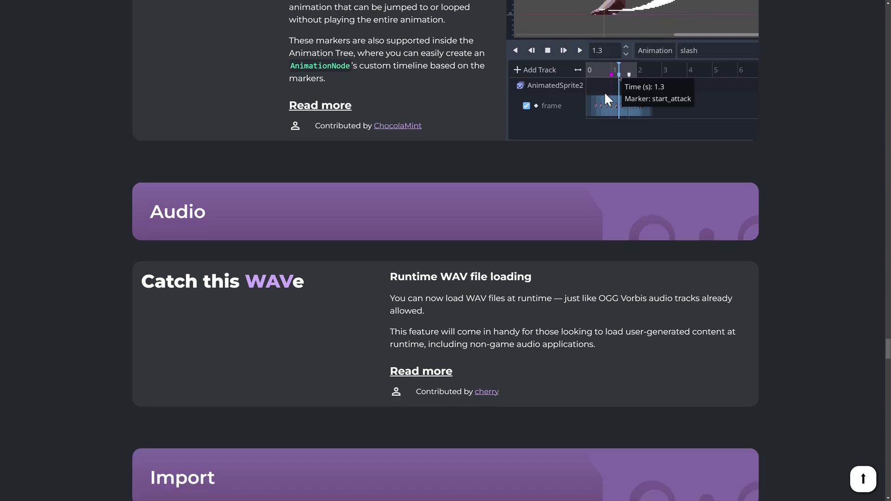
scroll(605, 94, "down", 2)
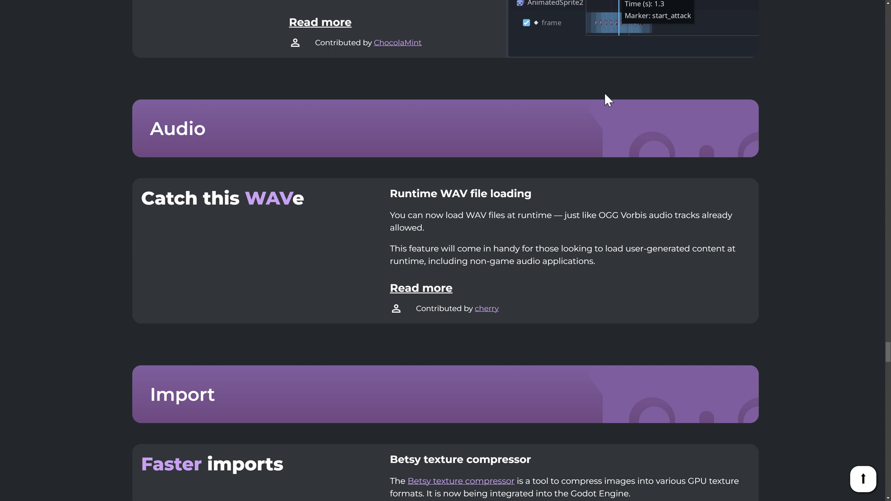
scroll(638, 95, "down", 3)
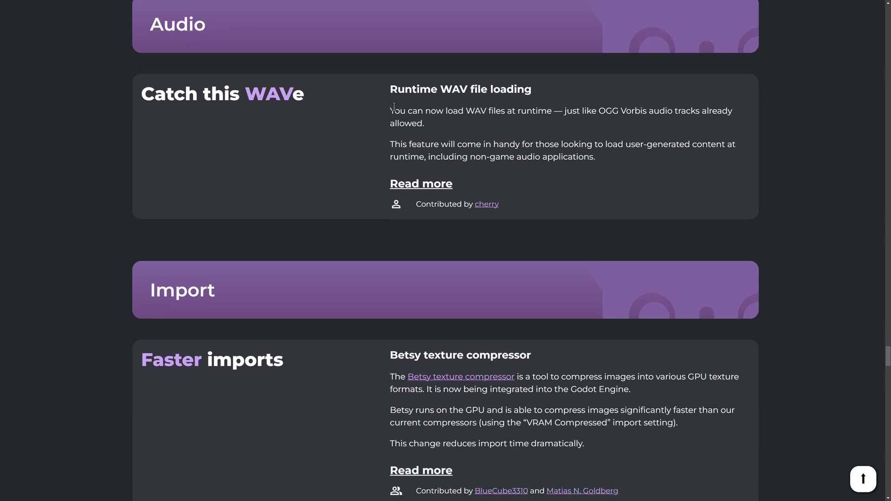
left_click_drag(562, 112, 652, 119)
left_click(483, 114)
Scroll past Import and Navigation to the Physics custom collision shape colors card.
scroll(483, 114, "down", 7)
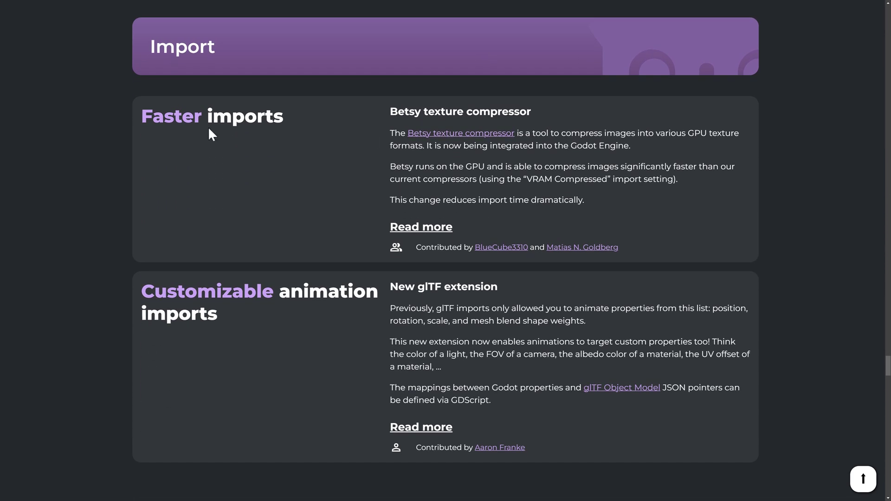
scroll(243, 122, "down", 2)
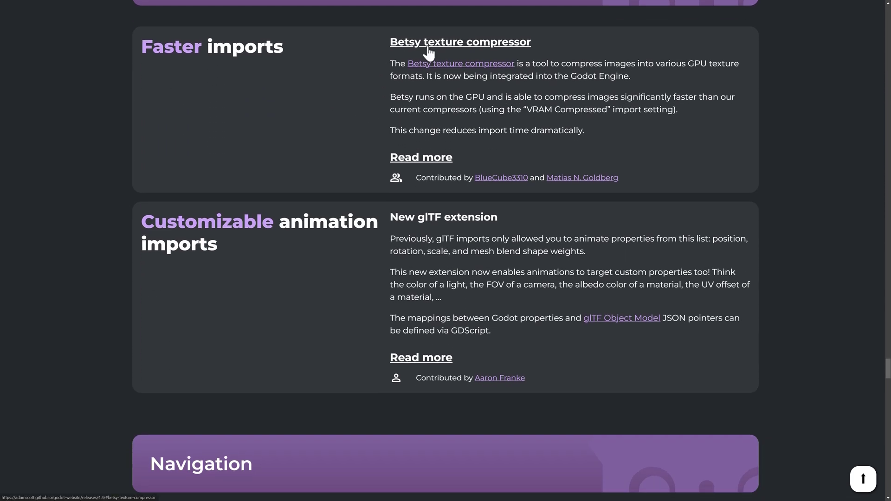
scroll(569, 74, "down", 4)
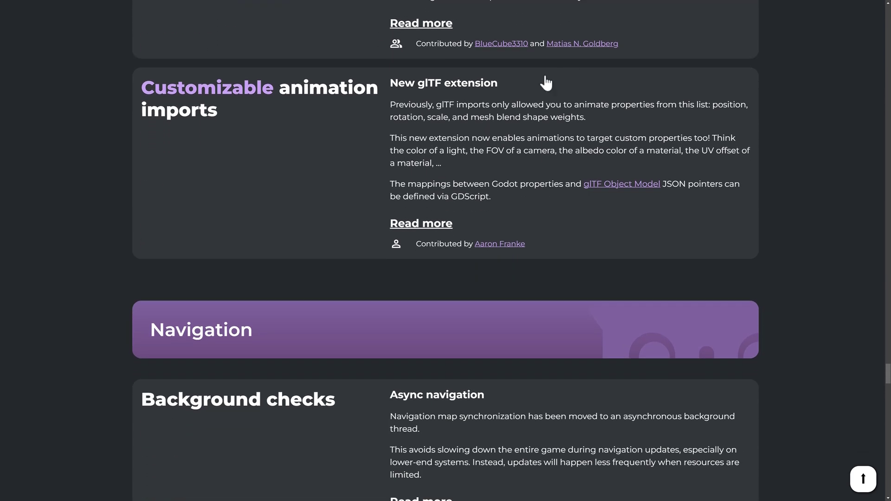
scroll(417, 107, "down", 1)
scroll(428, 108, "down", 7)
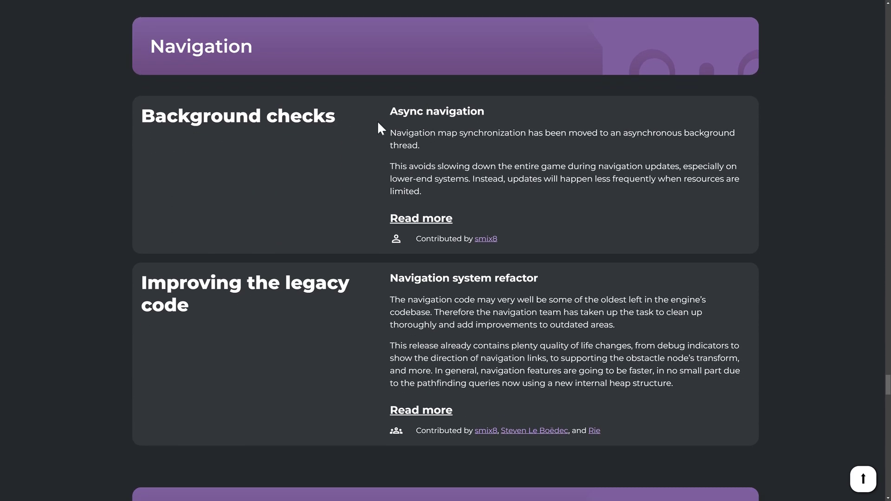
scroll(447, 125, "down", 10)
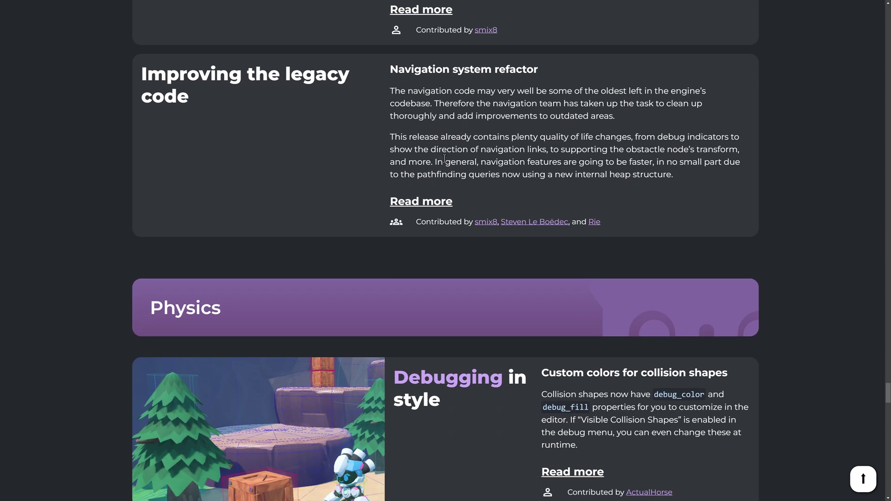
scroll(446, 160, "down", 2)
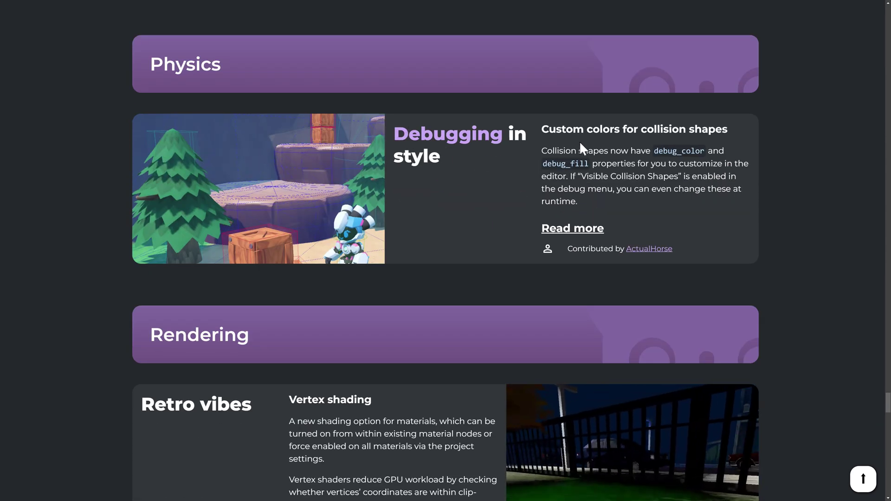
Scroll through Physics, Rendering and VFX to the Special thanks list, then back to Animation.
scroll(572, 141, "down", 4)
scroll(572, 141, "down", 4)
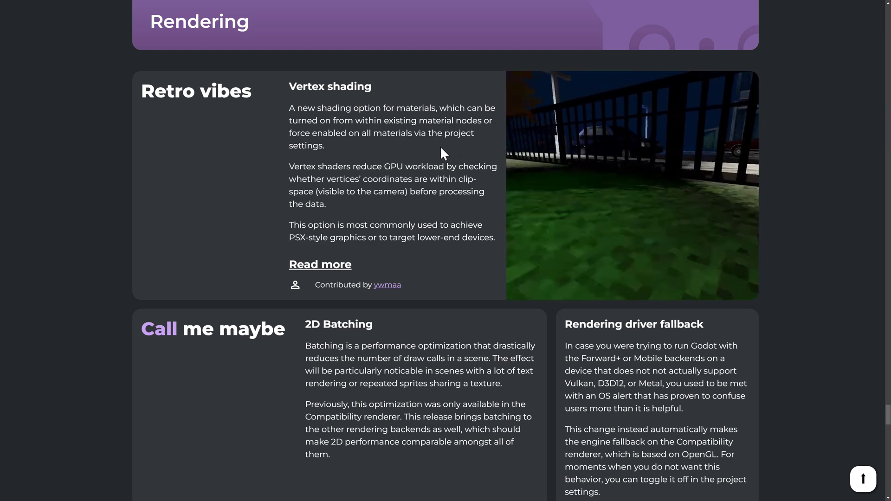
scroll(452, 148, "down", 3)
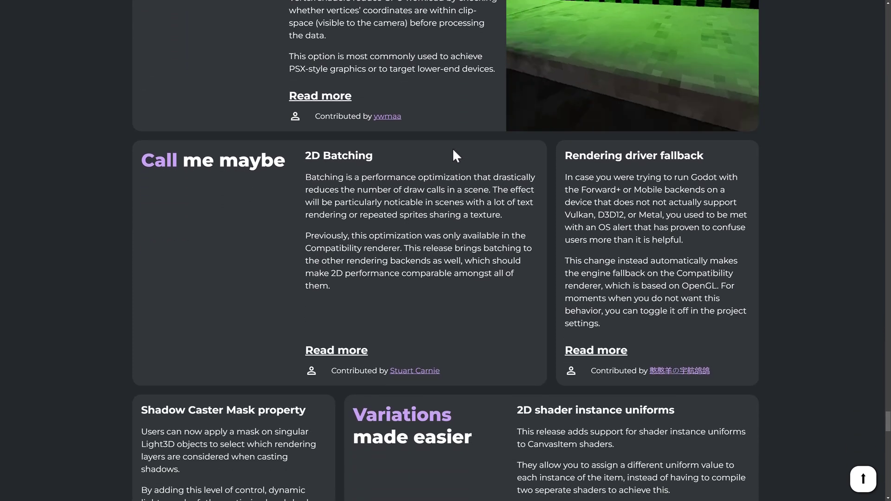
scroll(453, 148, "down", 2)
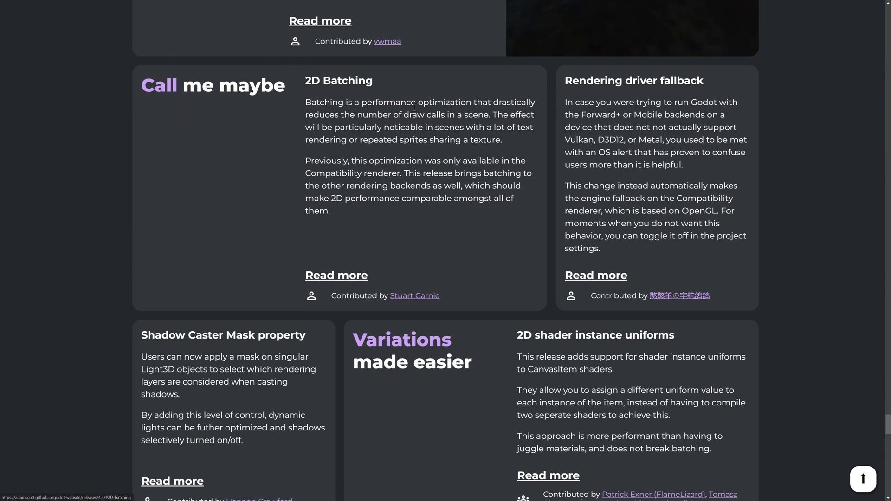
scroll(428, 158, "down", 1)
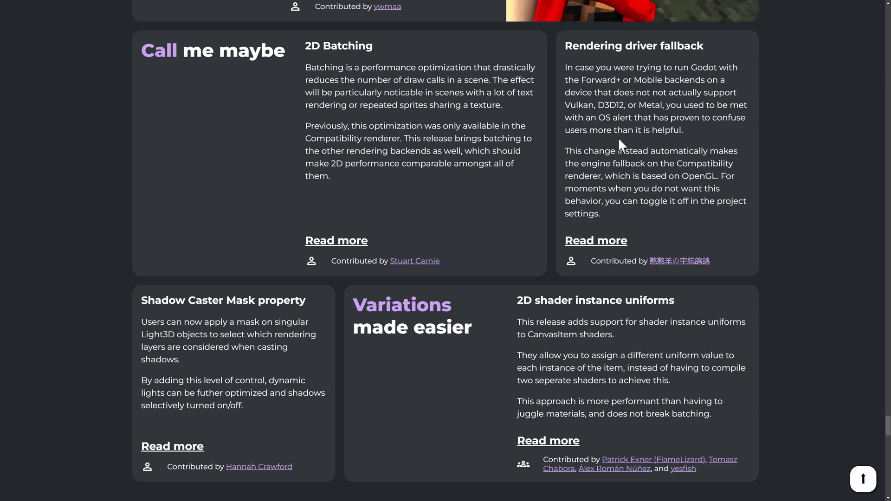
scroll(704, 177, "down", 5)
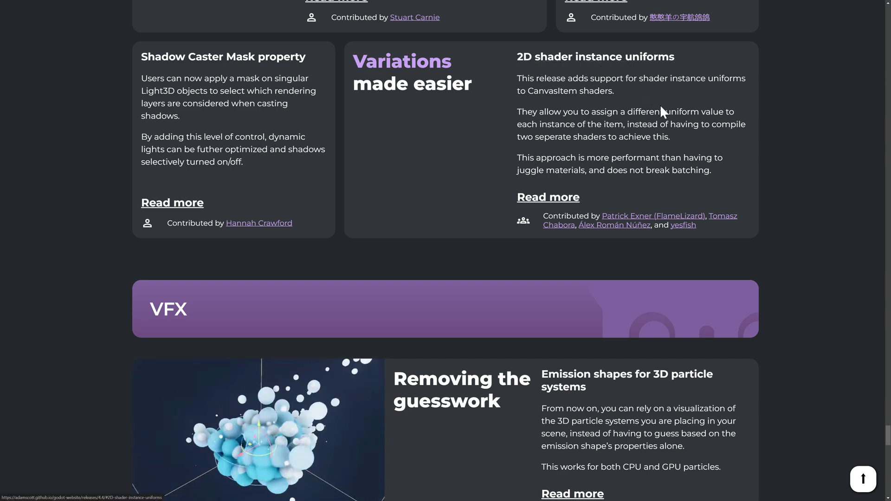
scroll(665, 110, "down", 7)
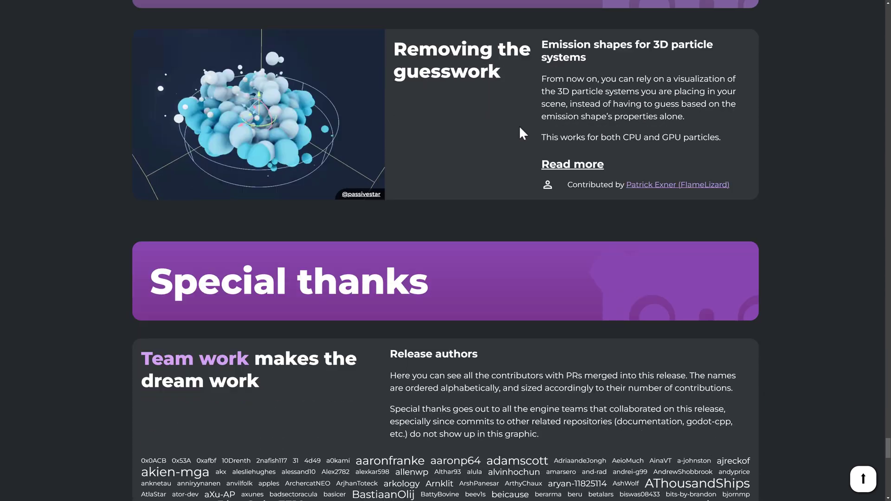
scroll(520, 128, "down", 2)
scroll(522, 132, "up", 5)
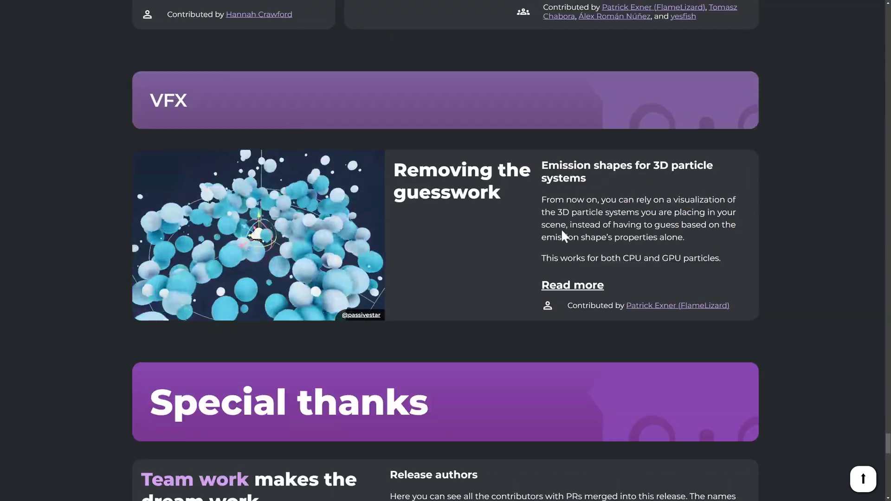
scroll(564, 263, "down", 10)
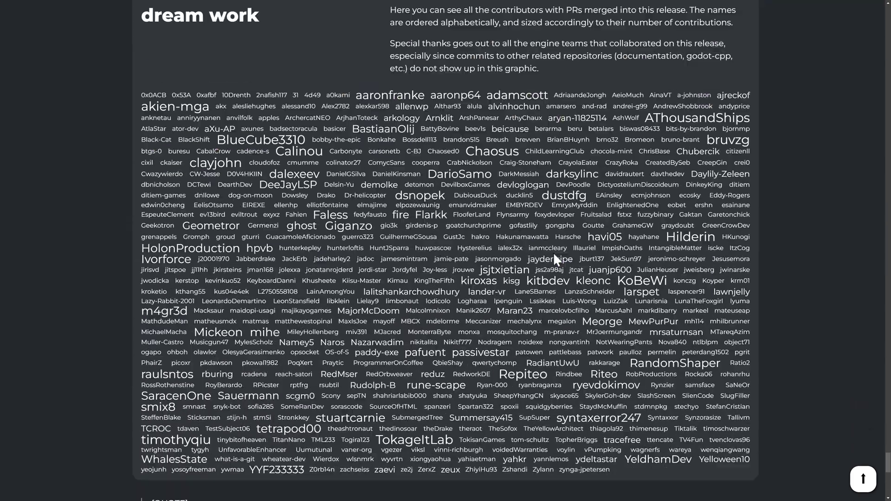
scroll(554, 252, "down", 8)
Jump back to the top of the 4.4 release notes and start into Highlights.
scroll(533, 253, "up", 20)
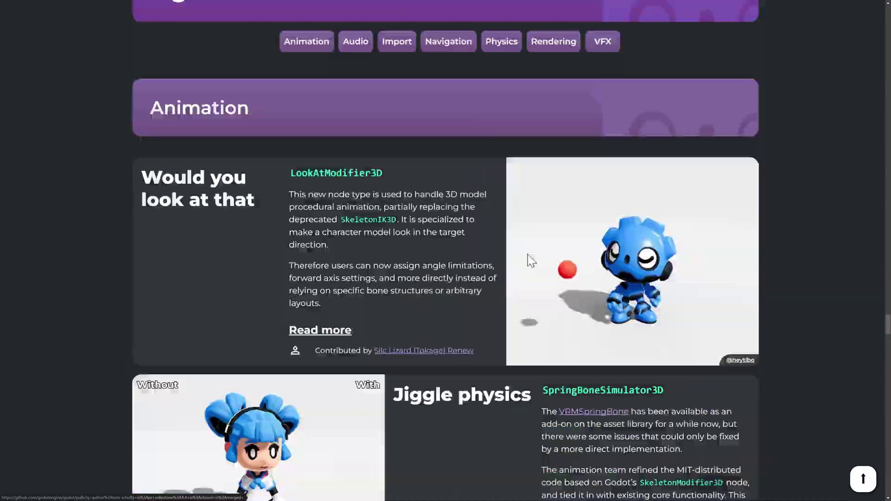
scroll(528, 260, "up", 20)
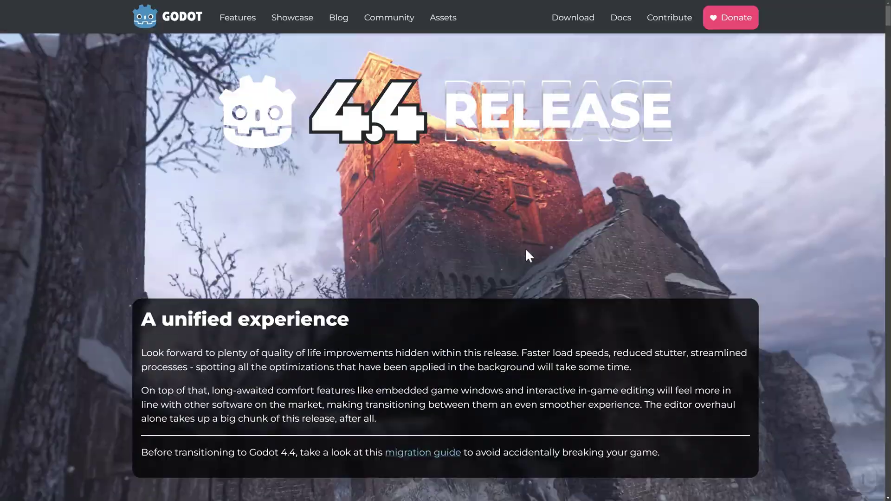
scroll(527, 255, "down", 7)
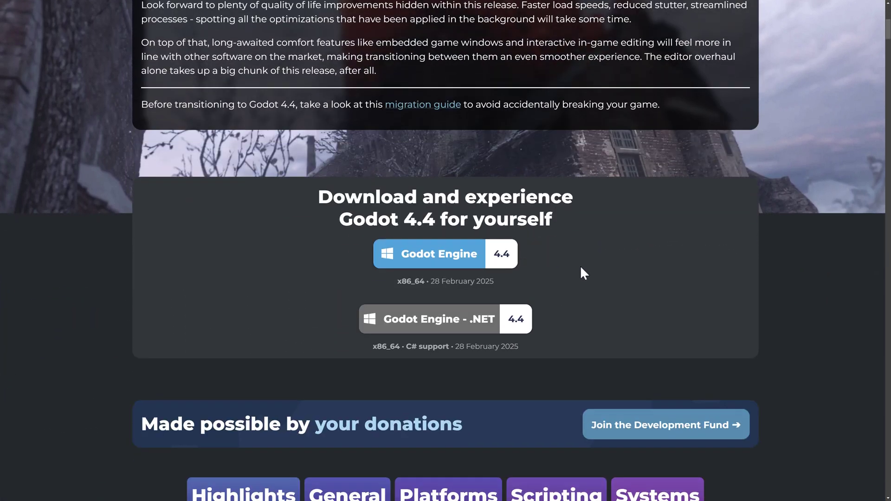
scroll(643, 281, "down", 7)
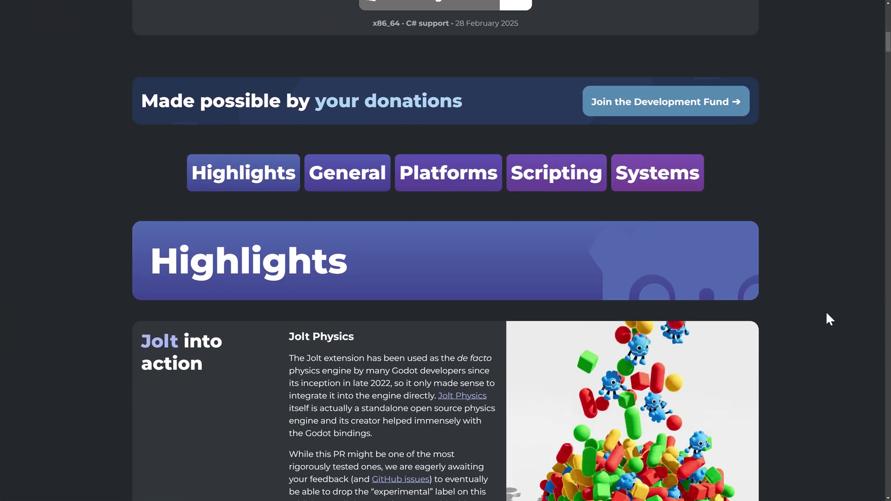
scroll(827, 314, "down", 5)
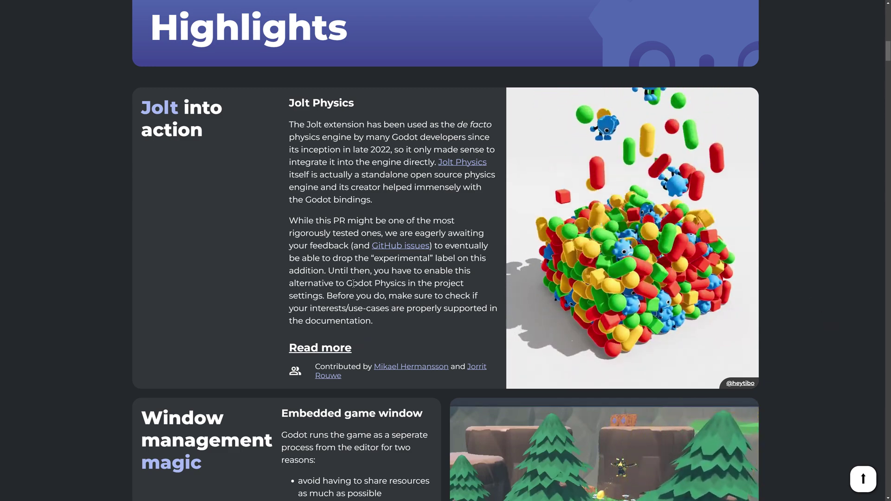
Scroll through General to the Editor's 3D object snapping and expression evaluator cards.
scroll(354, 283, "down", 3)
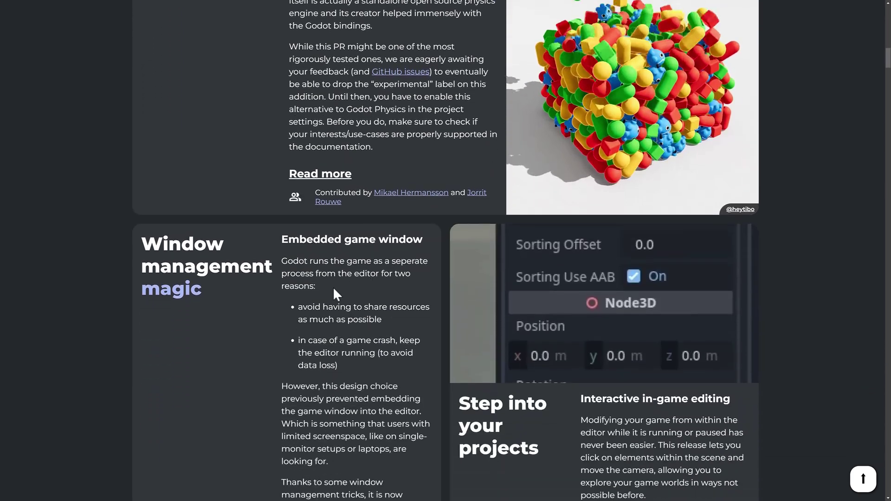
scroll(324, 286, "down", 2)
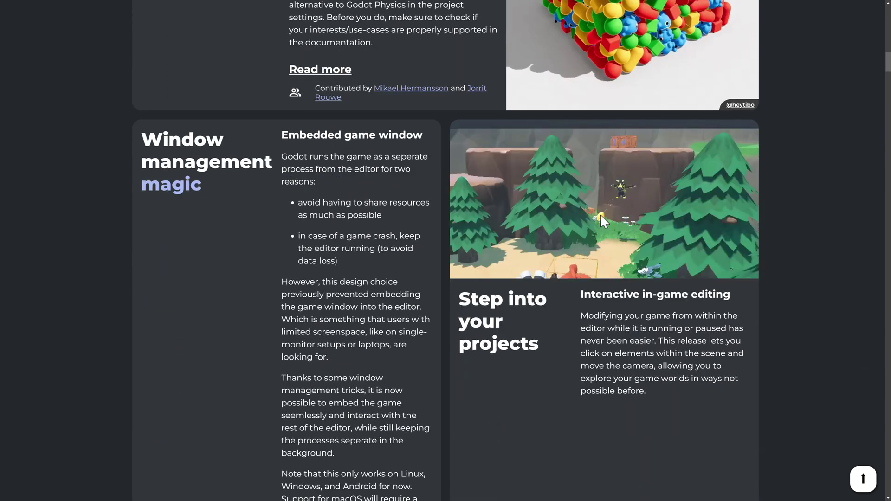
scroll(259, 120, "down", 3)
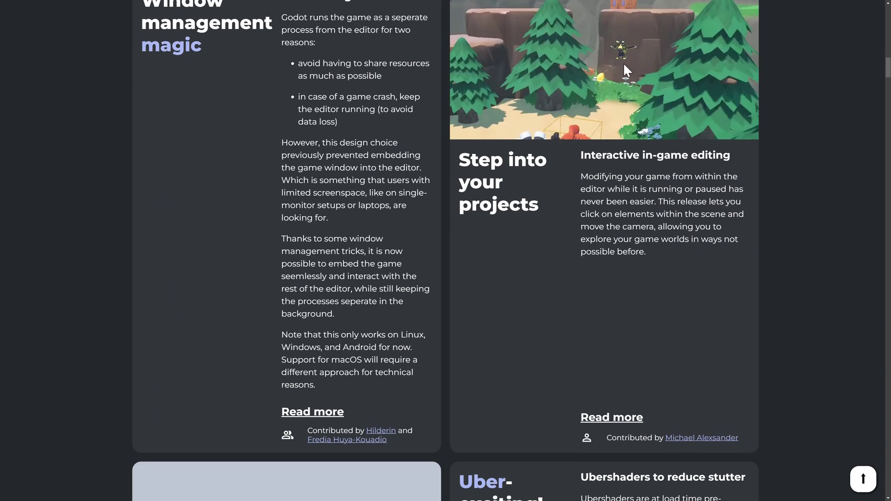
scroll(681, 75, "down", 9)
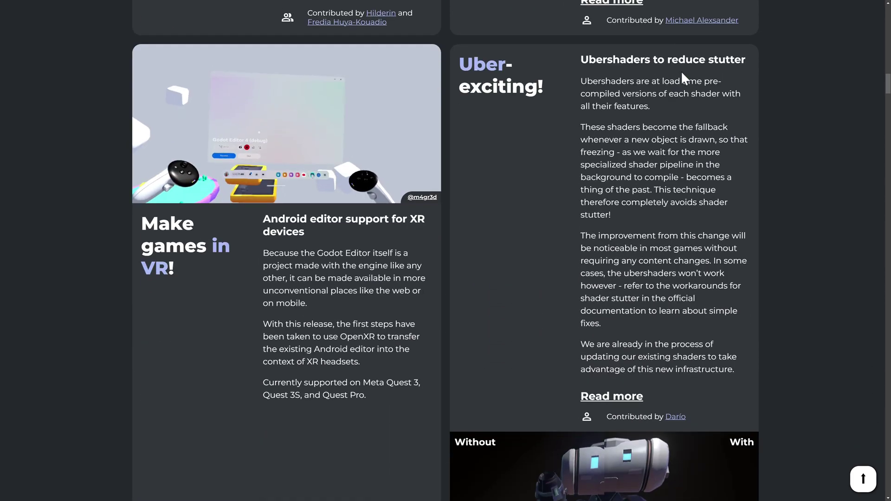
scroll(683, 76, "down", 10)
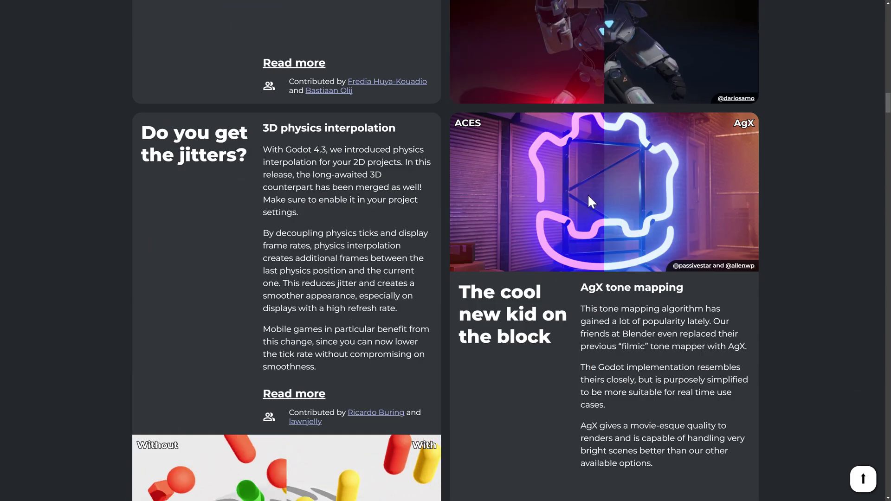
scroll(590, 197, "down", 4)
scroll(577, 163, "down", 7)
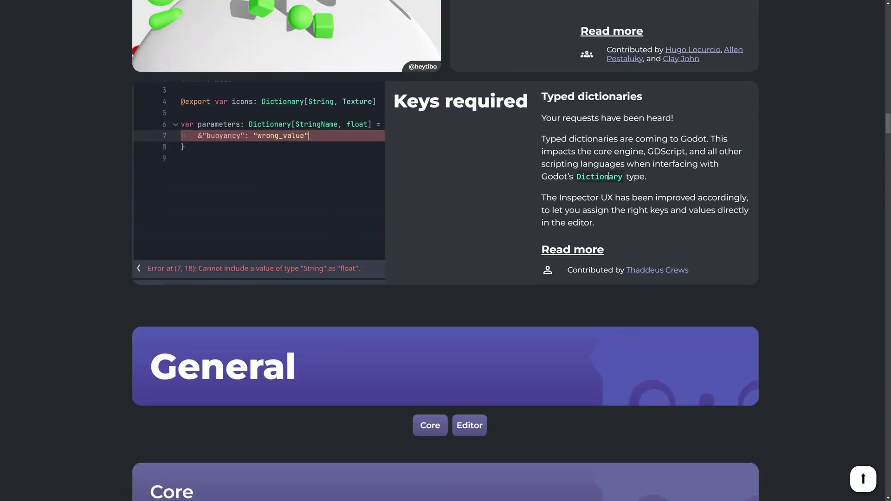
scroll(572, 170, "down", 16)
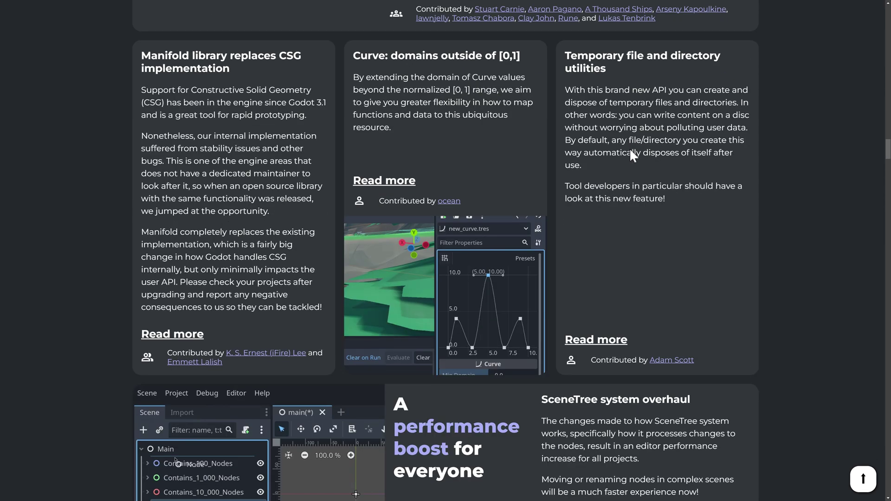
scroll(630, 153, "down", 14)
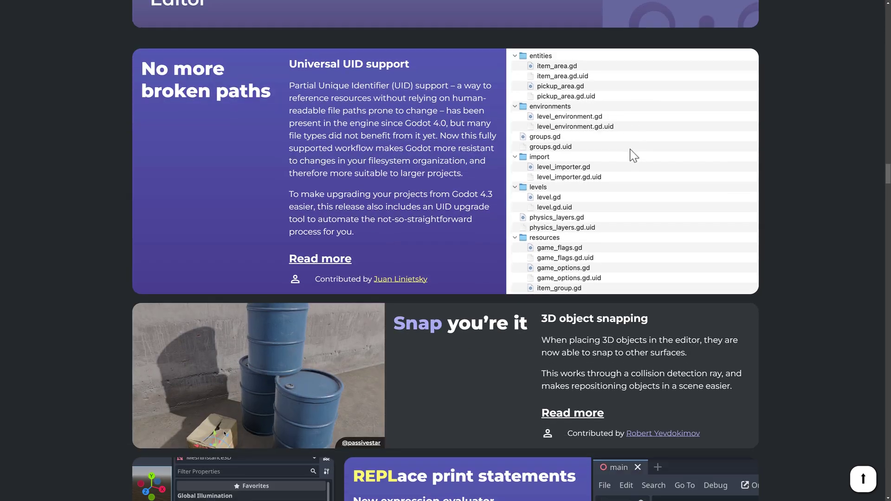
scroll(630, 149, "down", 2)
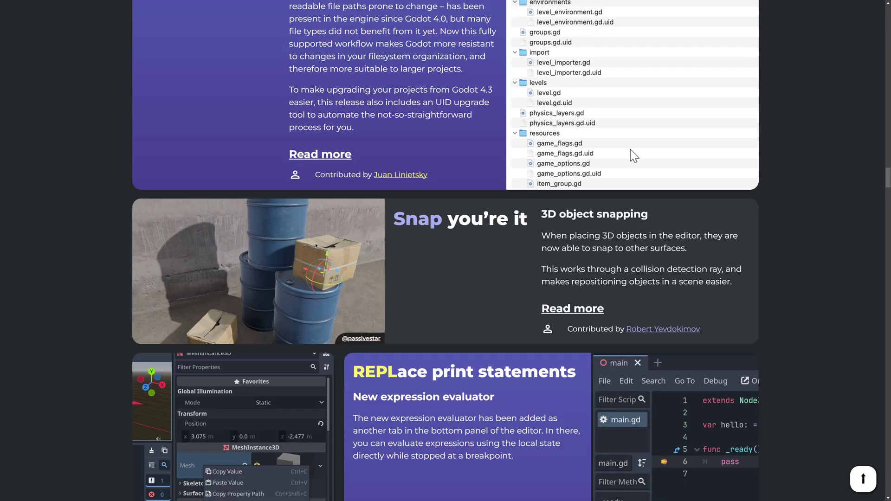